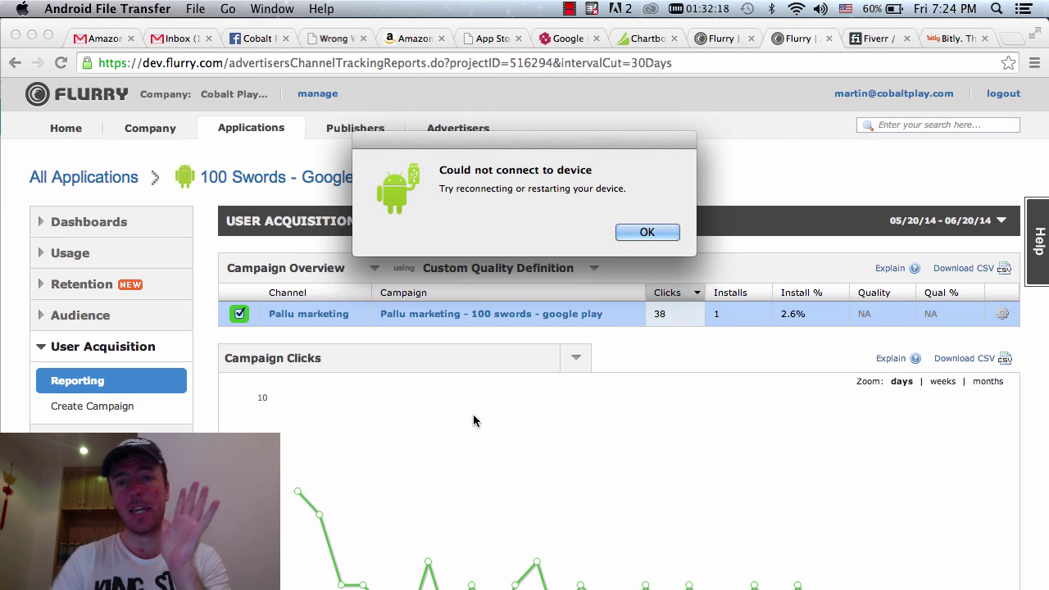
Dismiss the 'Could not connect to device' alert to reveal the 100 Swords Google Play report
{"action": "left_click", "coordinate": [647, 232]}
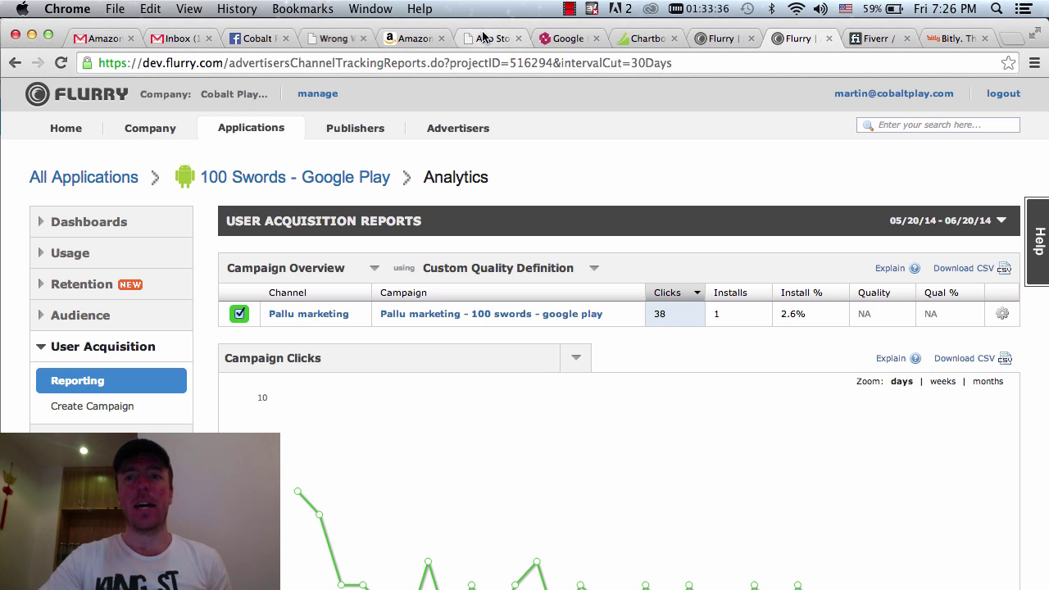
Switch Flurry to the Blitz That Candy Saga - iOS reports and open Create Campaign
{"action": "left_click", "coordinate": [721, 38]}
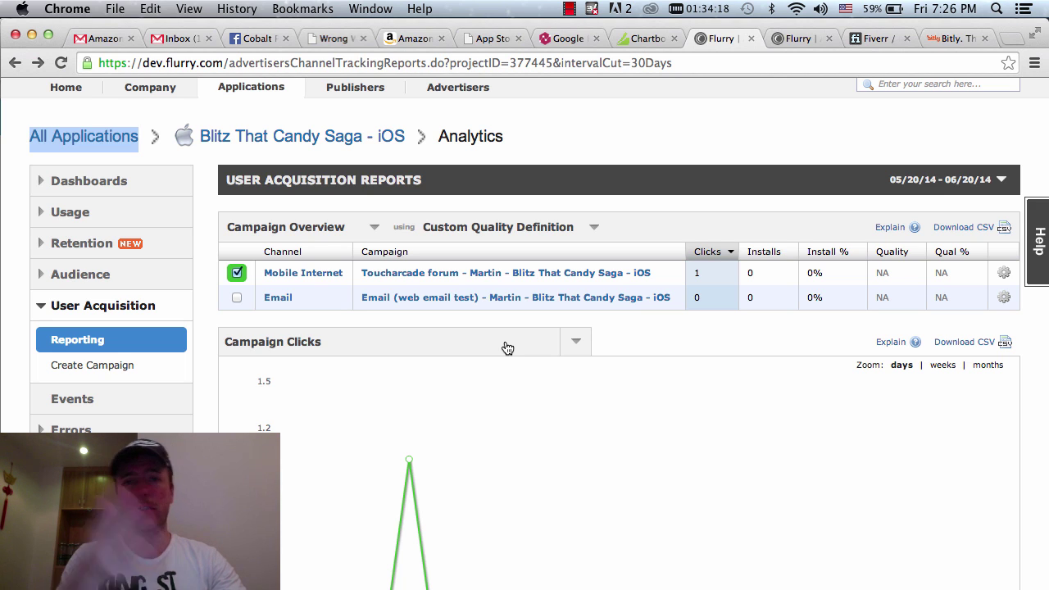
{"action": "scroll", "coordinate": [518, 339], "scroll_direction": "up", "scroll_amount": 2}
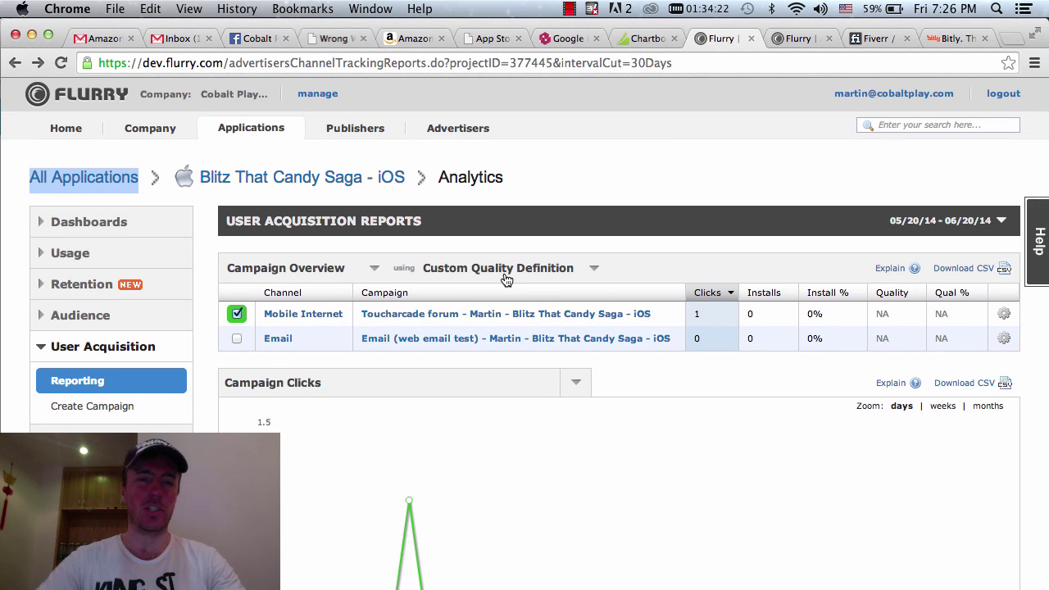
{"action": "scroll", "coordinate": [531, 362], "scroll_direction": "down", "scroll_amount": 1}
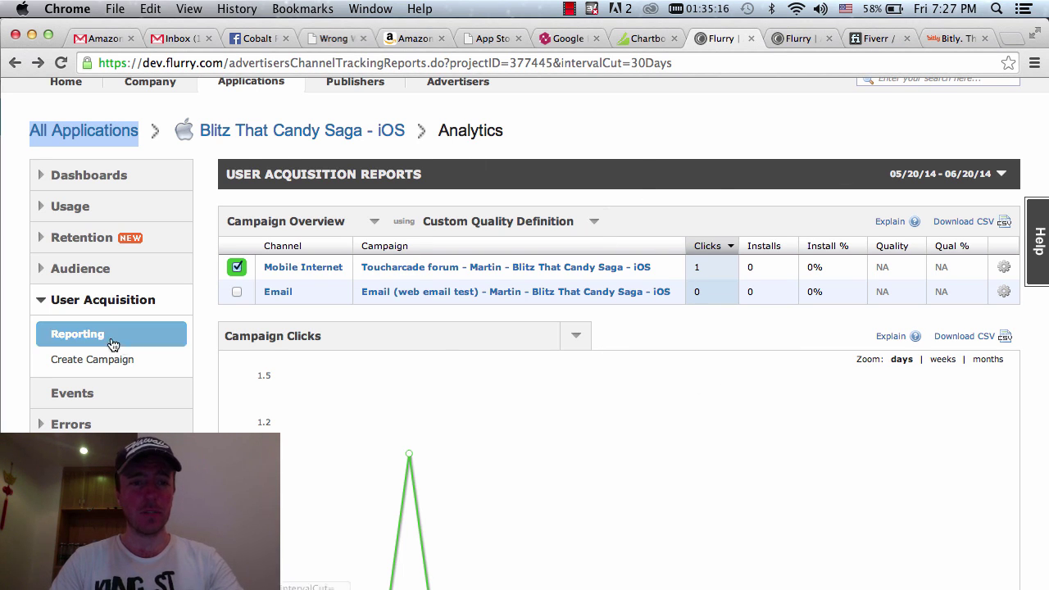
{"action": "left_click", "coordinate": [111, 365]}
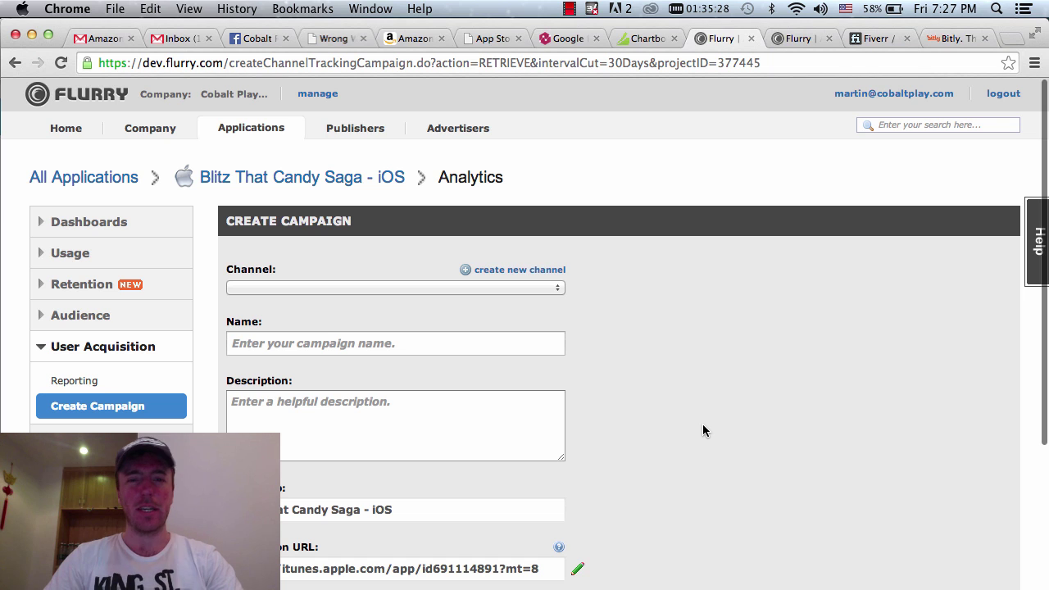
{"action": "scroll", "coordinate": [702, 425], "scroll_direction": "down", "scroll_amount": 3}
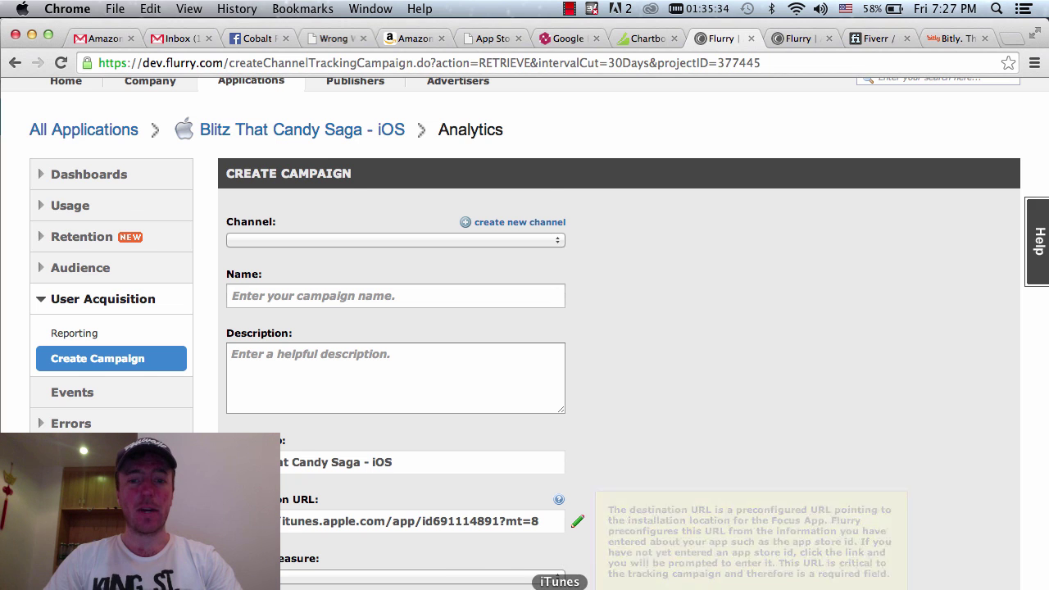
{"action": "key", "text": "super+Tab"}
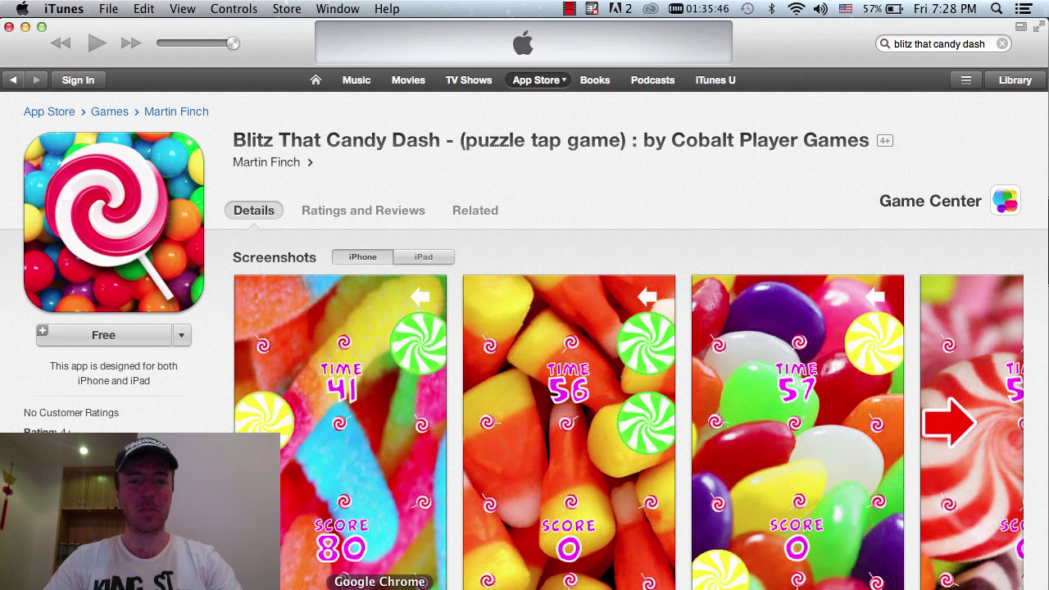
{"action": "left_click", "coordinate": [380, 586]}
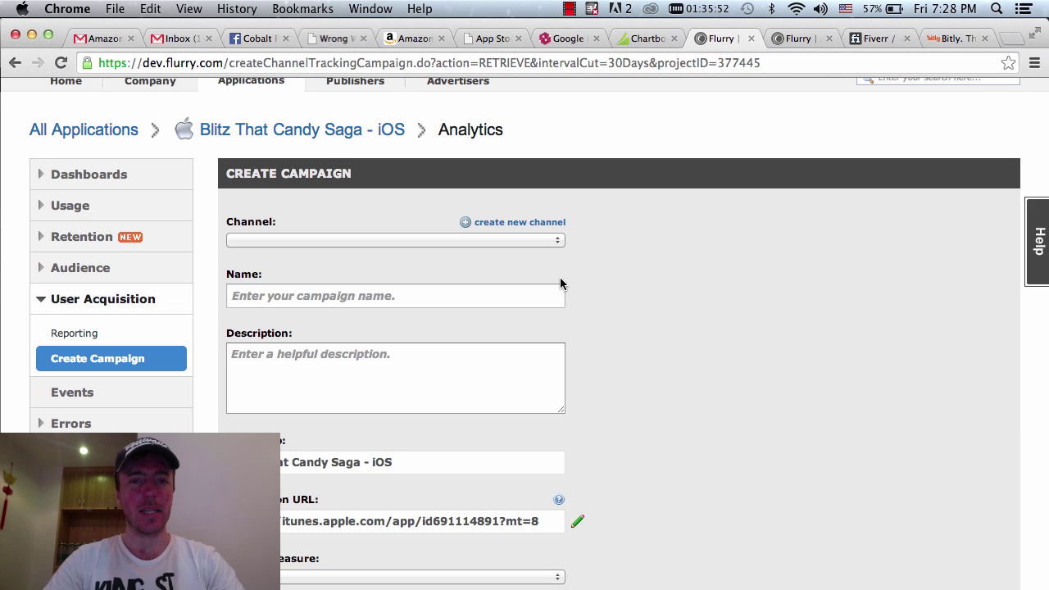
Pick Fiverr from the campaign's Channel dropdown list
{"action": "left_click", "coordinate": [340, 240]}
{"action": "scroll", "coordinate": [360, 288], "scroll_direction": "down", "scroll_amount": 3}
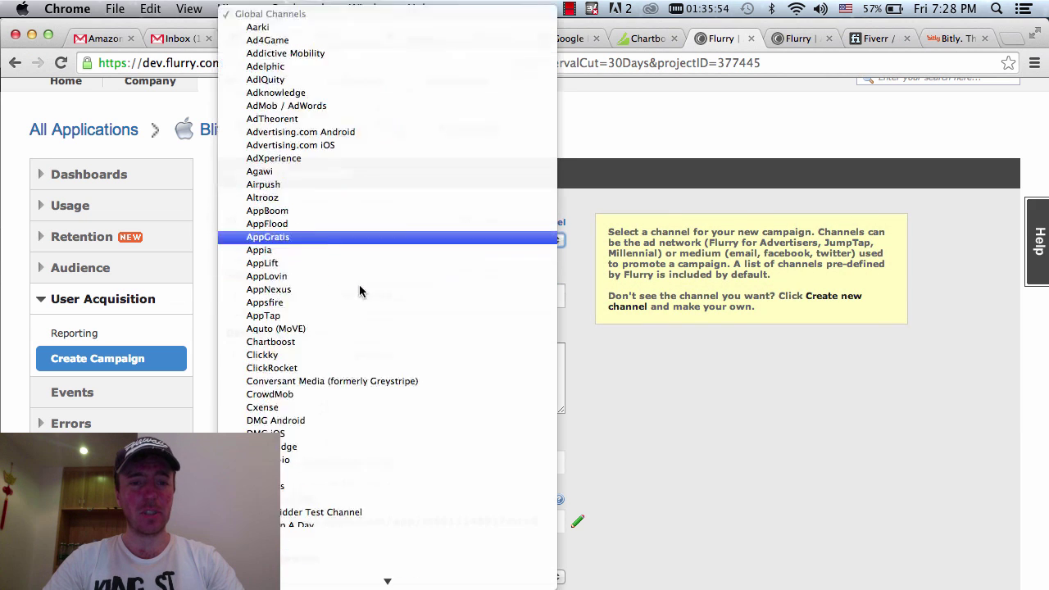
{"action": "scroll", "coordinate": [361, 289], "scroll_direction": "down", "scroll_amount": 10}
{"action": "scroll", "coordinate": [359, 290], "scroll_direction": "up", "scroll_amount": 5}
{"action": "scroll", "coordinate": [360, 290], "scroll_direction": "down", "scroll_amount": 5}
{"action": "scroll", "coordinate": [361, 290], "scroll_direction": "down", "scroll_amount": 1}
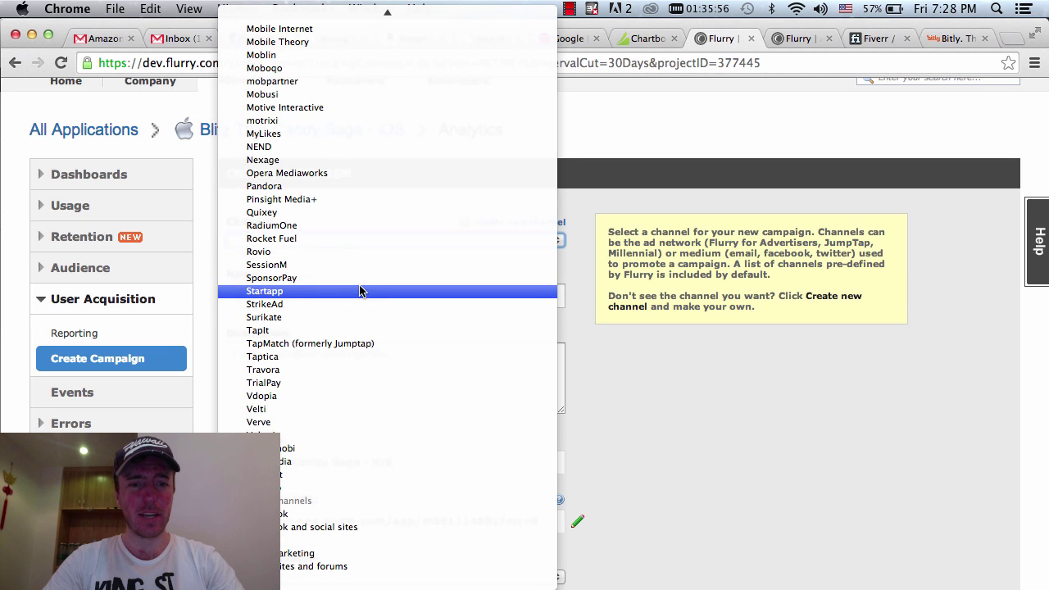
{"action": "left_click", "coordinate": [342, 542]}
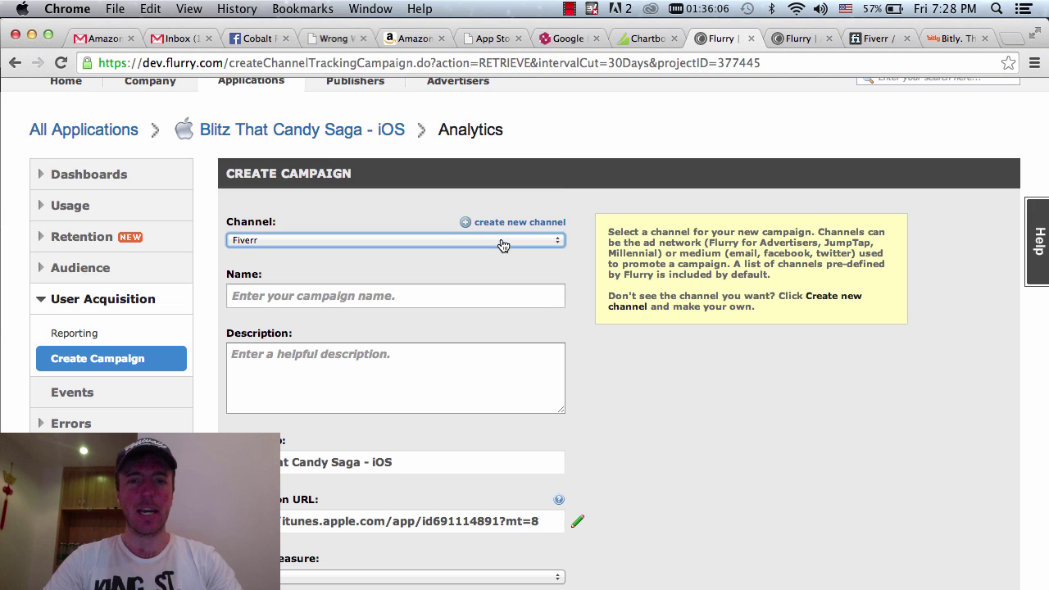
{"action": "left_click", "coordinate": [505, 237]}
{"action": "scroll", "coordinate": [464, 219], "scroll_direction": "up", "scroll_amount": 2}
{"action": "scroll", "coordinate": [464, 220], "scroll_direction": "up", "scroll_amount": 10}
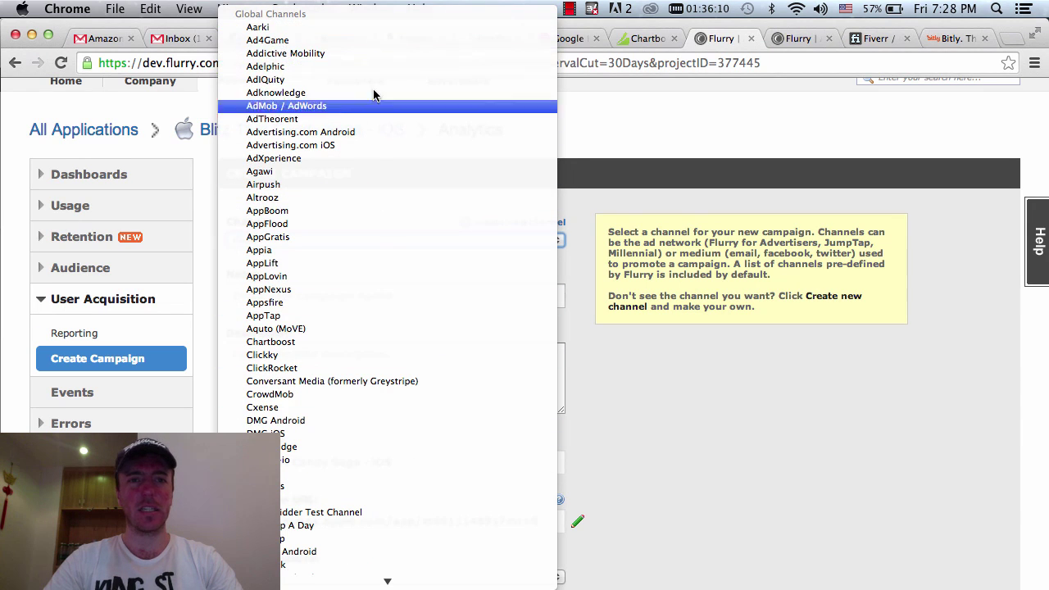
{"action": "scroll", "coordinate": [363, 105], "scroll_direction": "down", "scroll_amount": 15}
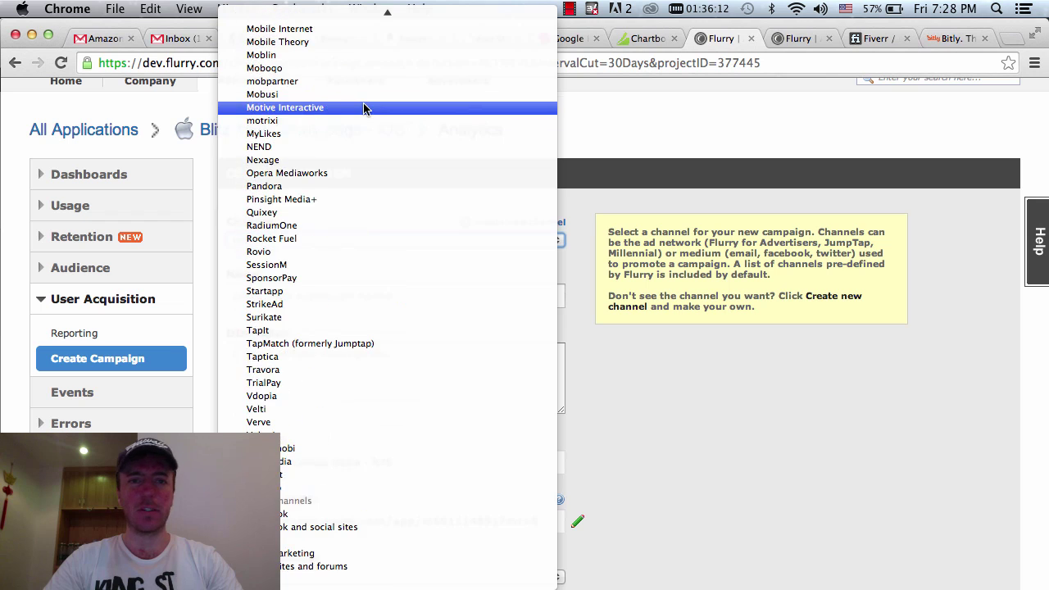
{"action": "left_click", "coordinate": [340, 543]}
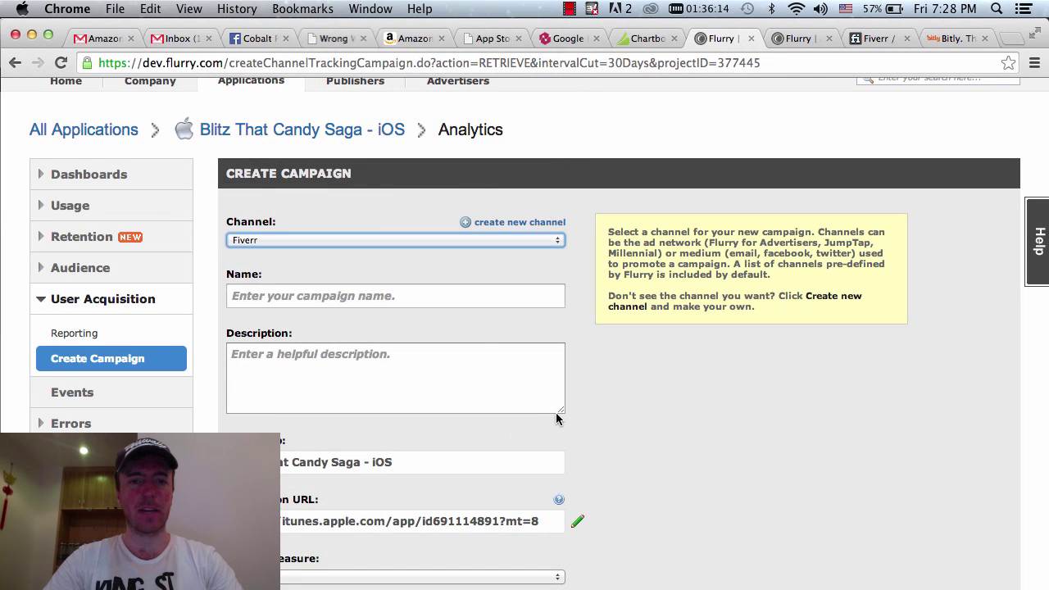
{"action": "left_click", "coordinate": [422, 295]}
Name the campaign 'Fiverr promotion - Blitz That Candy - spanish campaign'
{"action": "type", "text": "Fiverr - "}
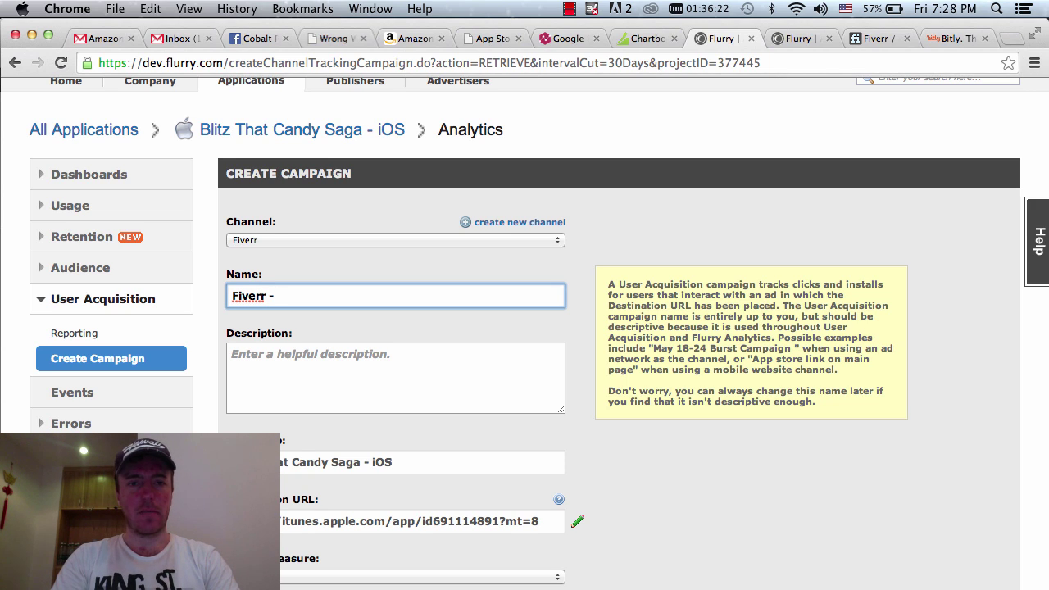
{"action": "type", "text": "omoto"}
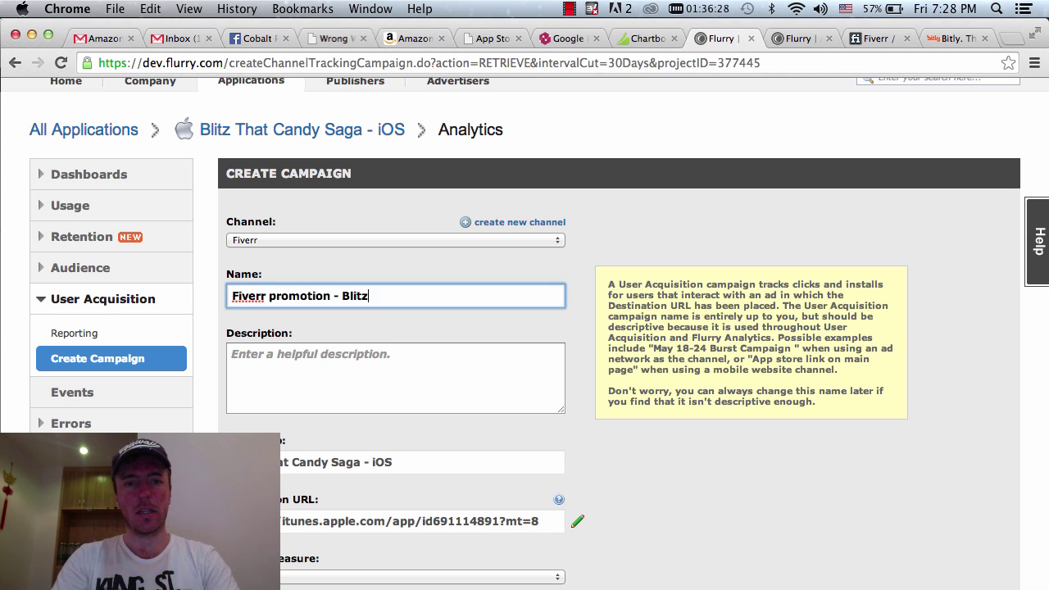
{"action": "type", "text": "ndy - spani"}
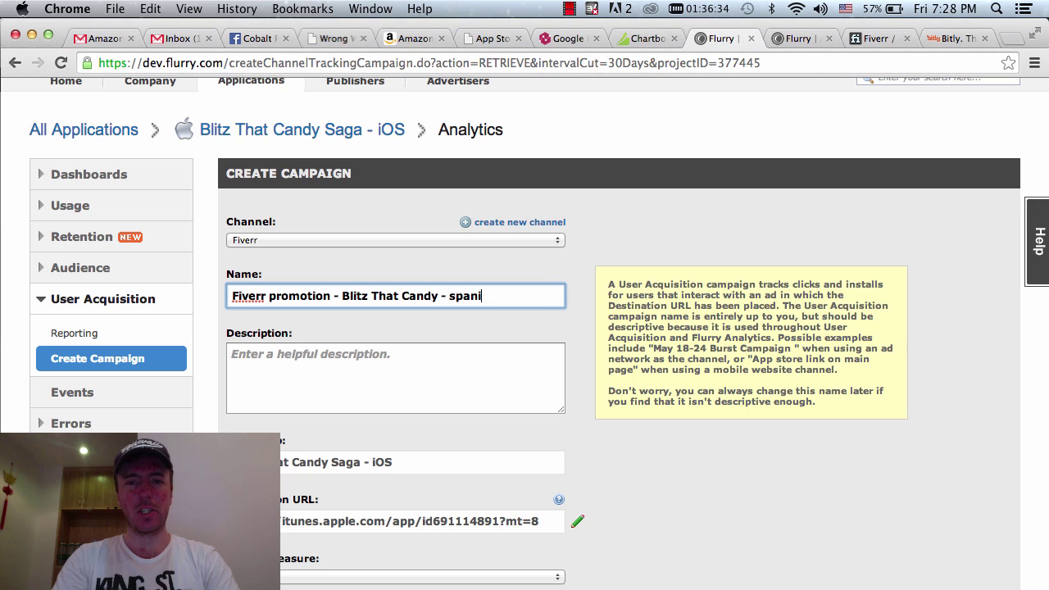
{"action": "type", "text": "sh"}
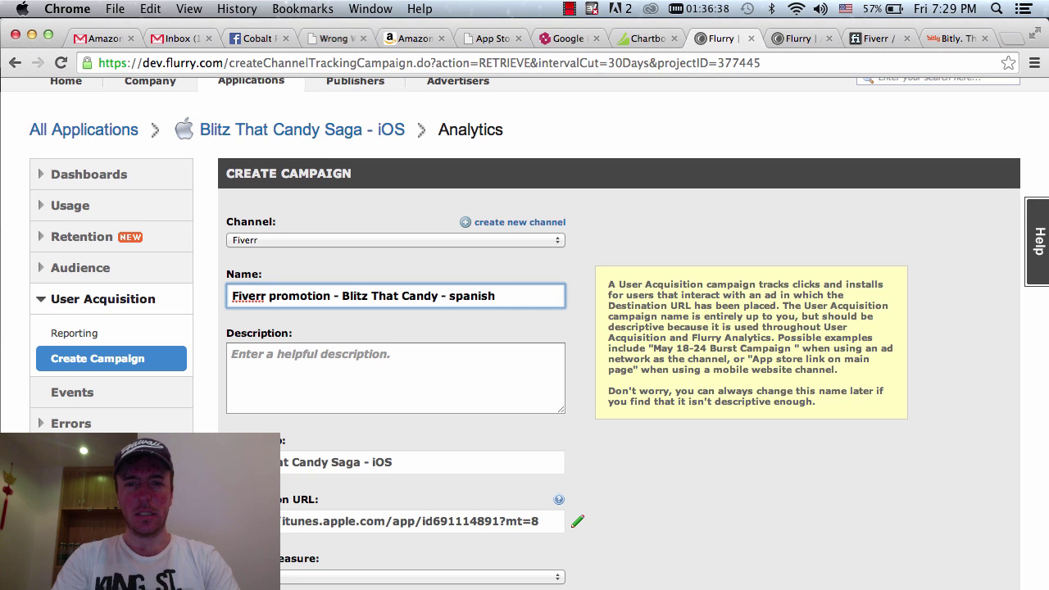
{"action": "type", "text": " campaign"}
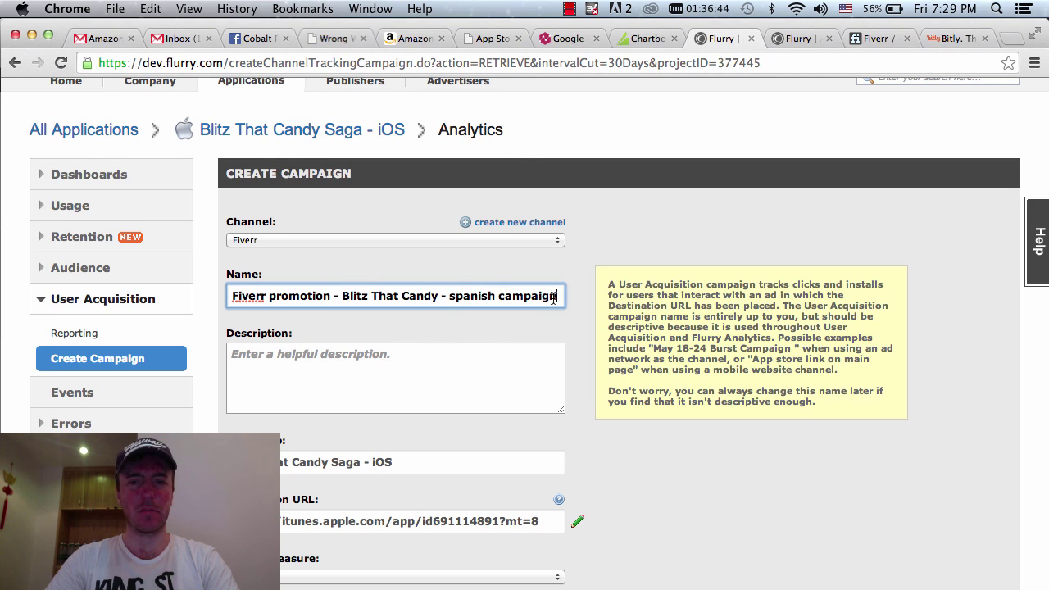
{"action": "left_click_drag", "start_coordinate": [554, 298], "coordinate": [211, 283]}
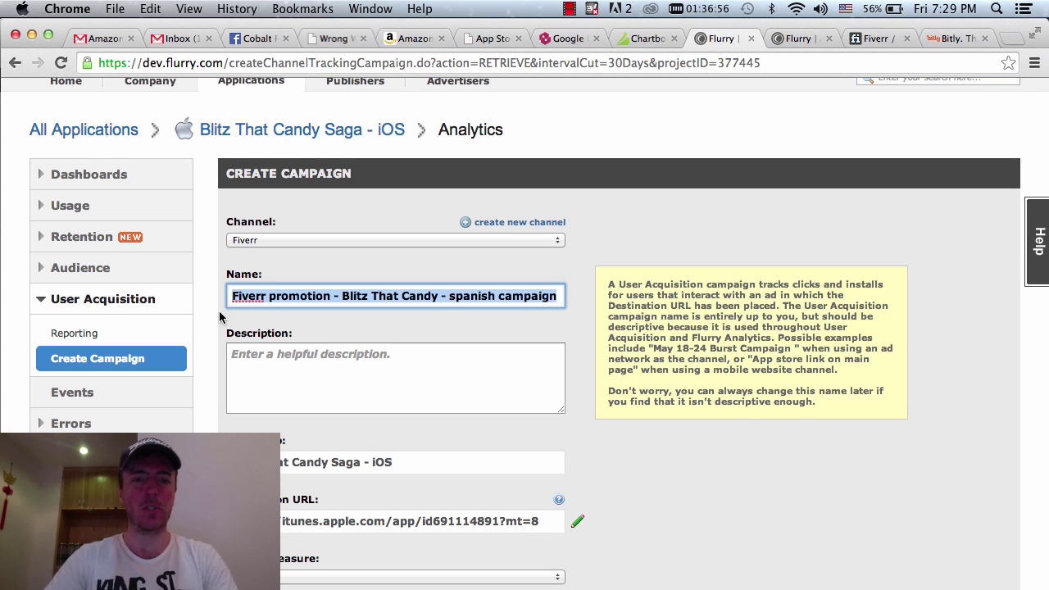
Enter the same 'Fiverr promotion - Blitz That Candy - spanish campaign' text as the description
{"action": "left_click", "coordinate": [326, 374]}
{"action": "type", "text": "Fiverr promotion - Blitz That Candy - spanish campaign"}
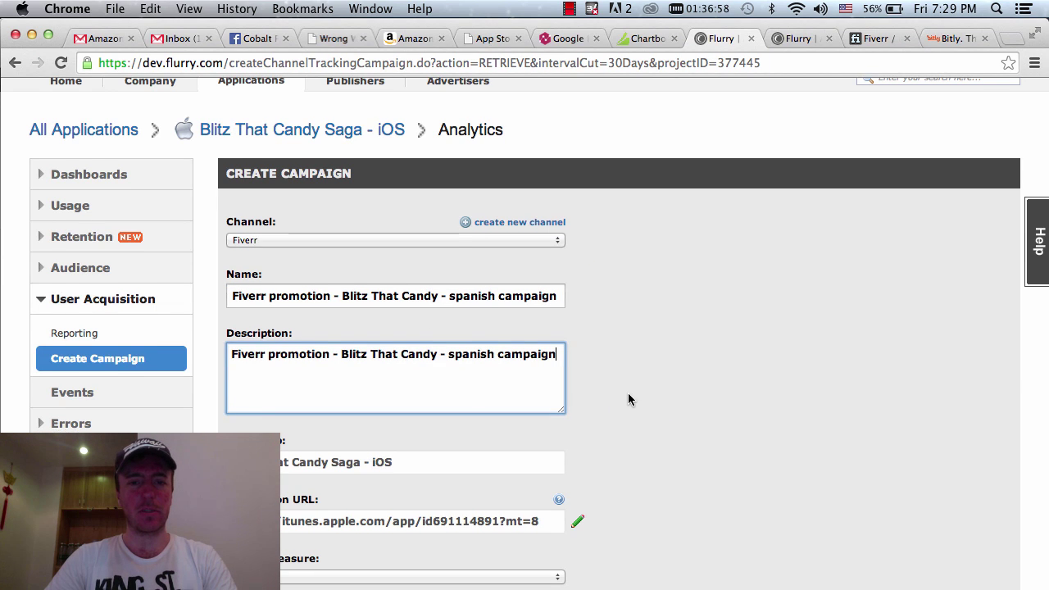
{"action": "scroll", "coordinate": [629, 395], "scroll_direction": "down", "scroll_amount": 2}
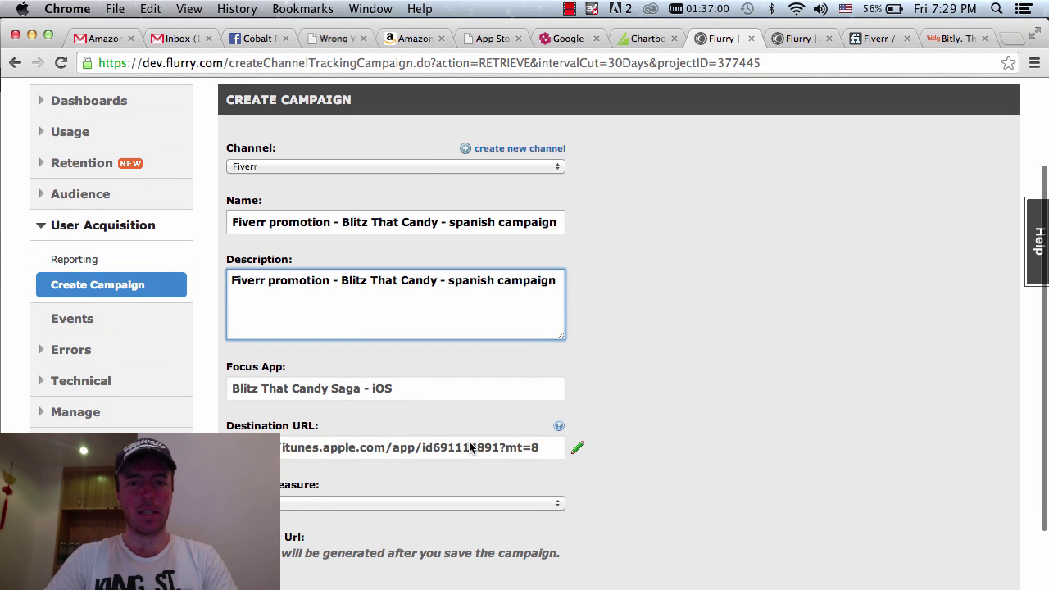
{"action": "scroll", "coordinate": [471, 446], "scroll_direction": "down", "scroll_amount": 2}
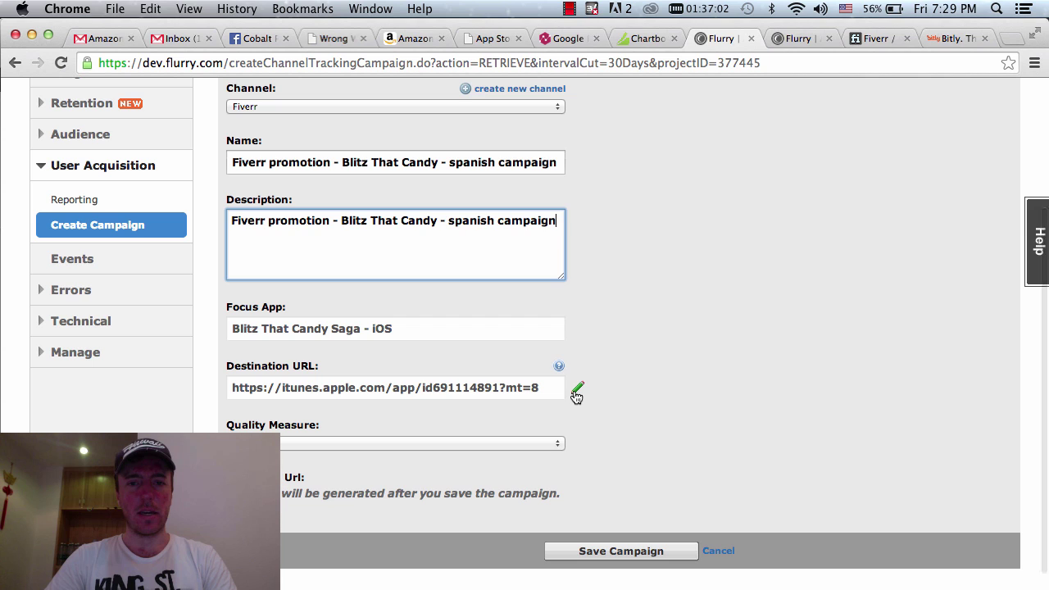
Copy the destination iTunes URL, test it in a new tab, and return to Flurry
{"action": "left_click", "coordinate": [577, 392]}
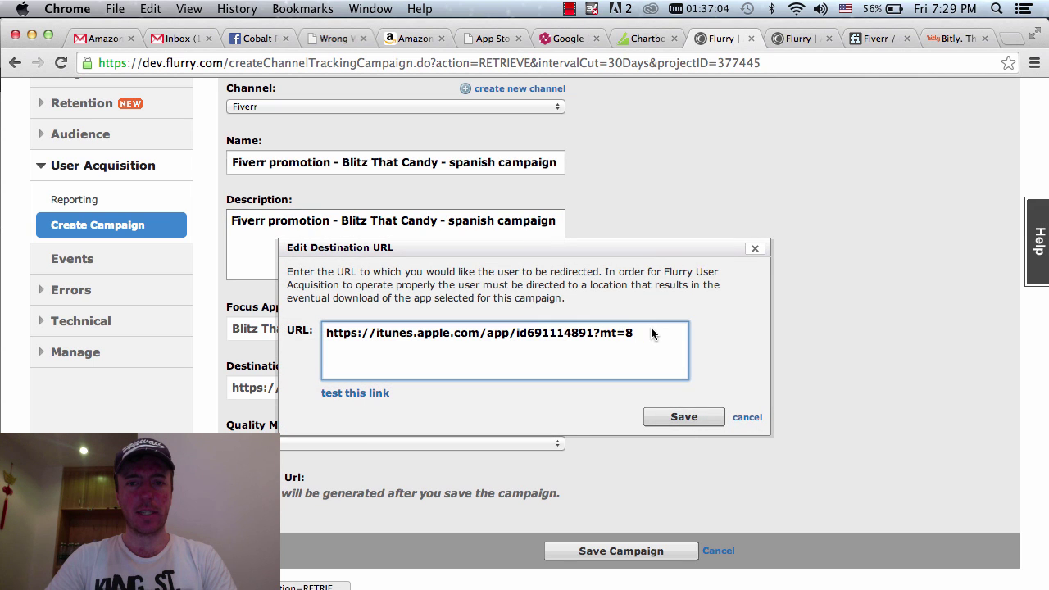
{"action": "left_click_drag", "start_coordinate": [656, 333], "coordinate": [323, 331]}
{"action": "key", "text": "super+c"}
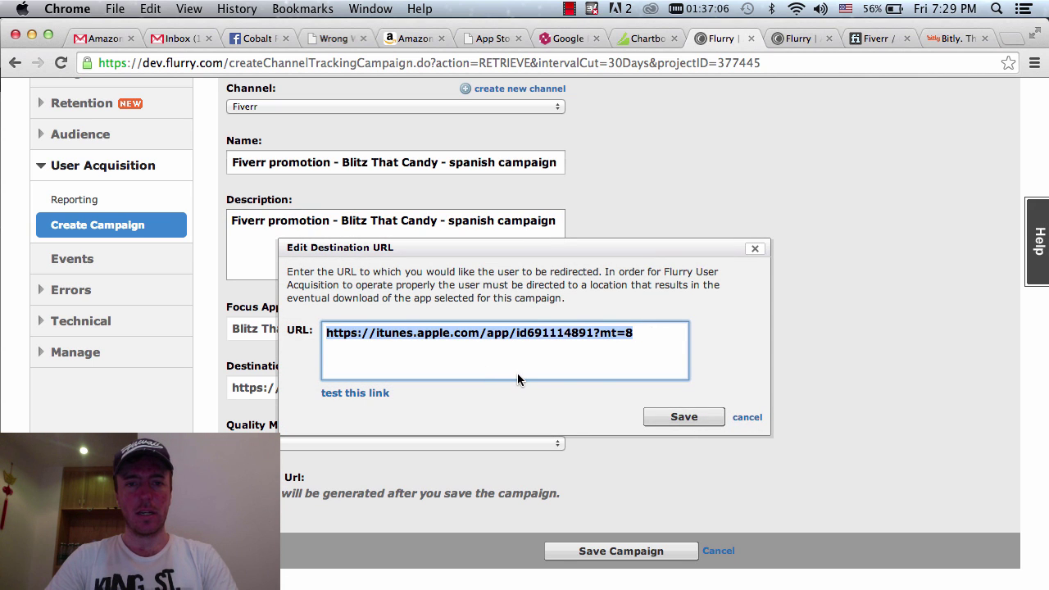
{"action": "left_click", "coordinate": [673, 415]}
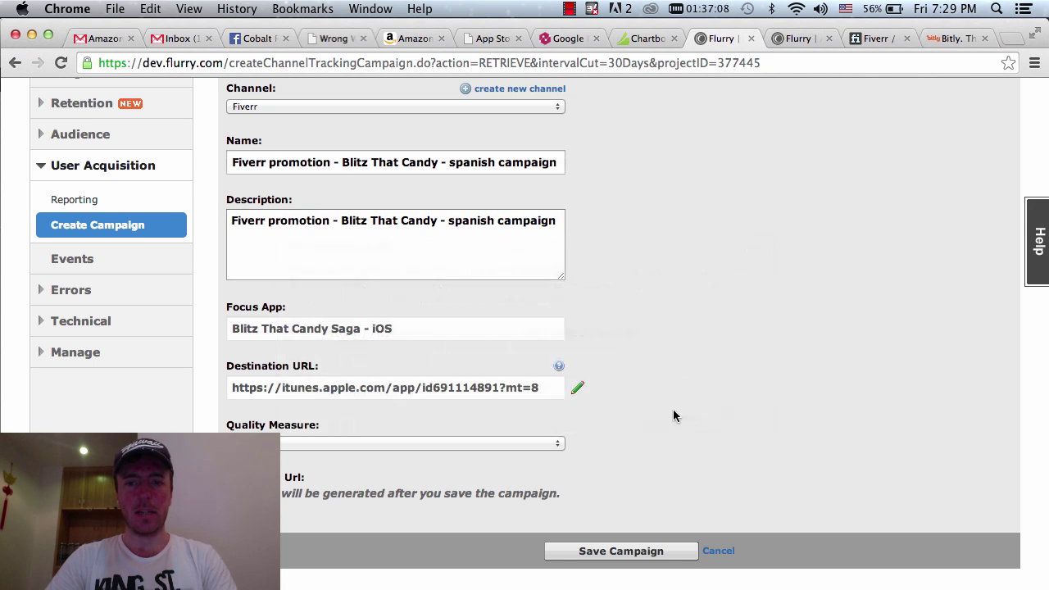
{"action": "left_click", "coordinate": [1012, 38]}
{"action": "key", "text": "super+v"}
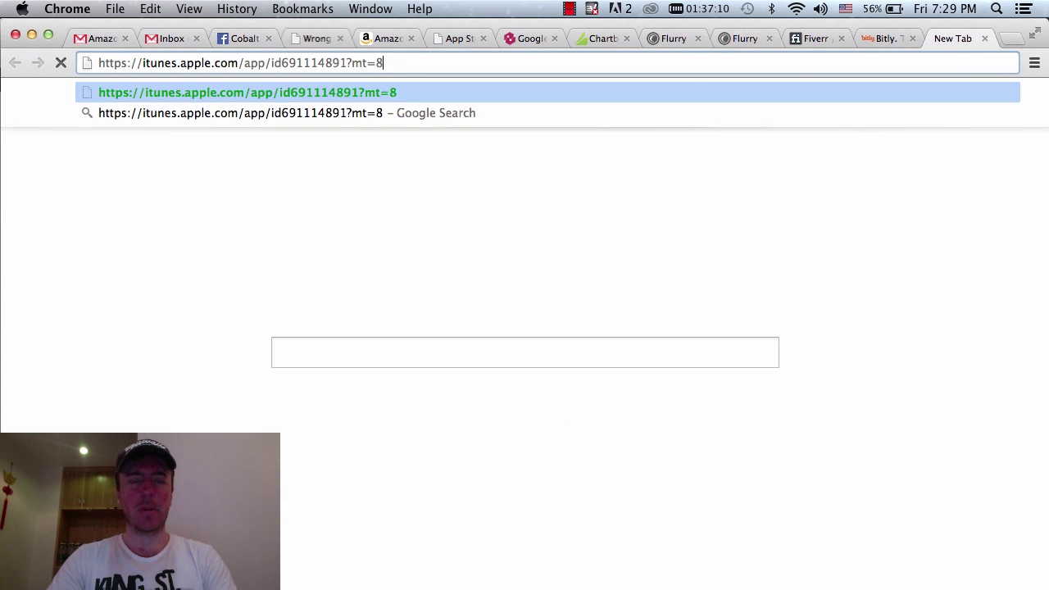
{"action": "key", "text": "Return"}
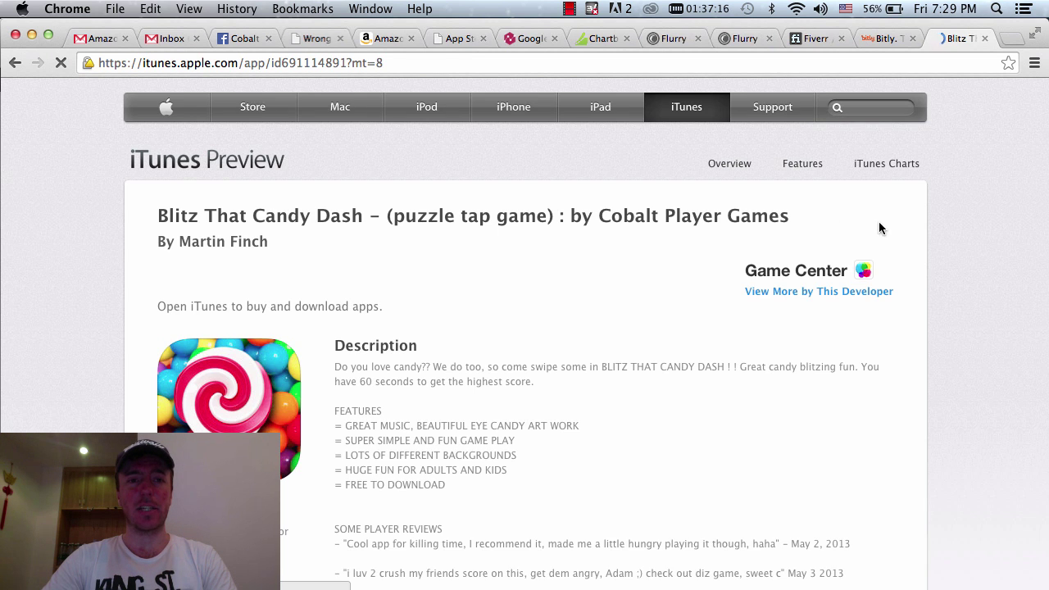
{"action": "left_click", "coordinate": [740, 38]}
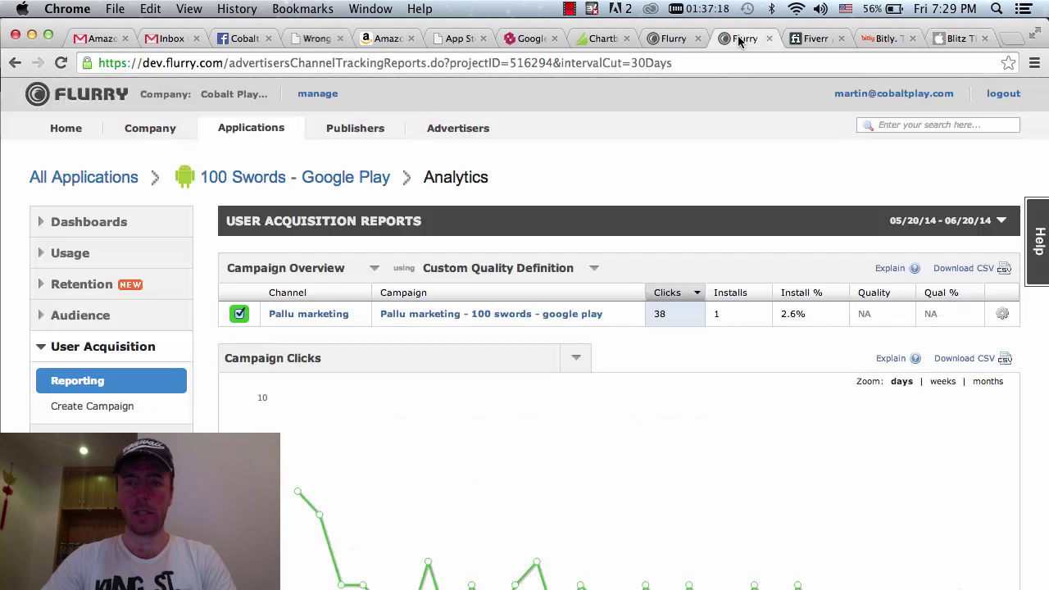
{"action": "left_click", "coordinate": [667, 39]}
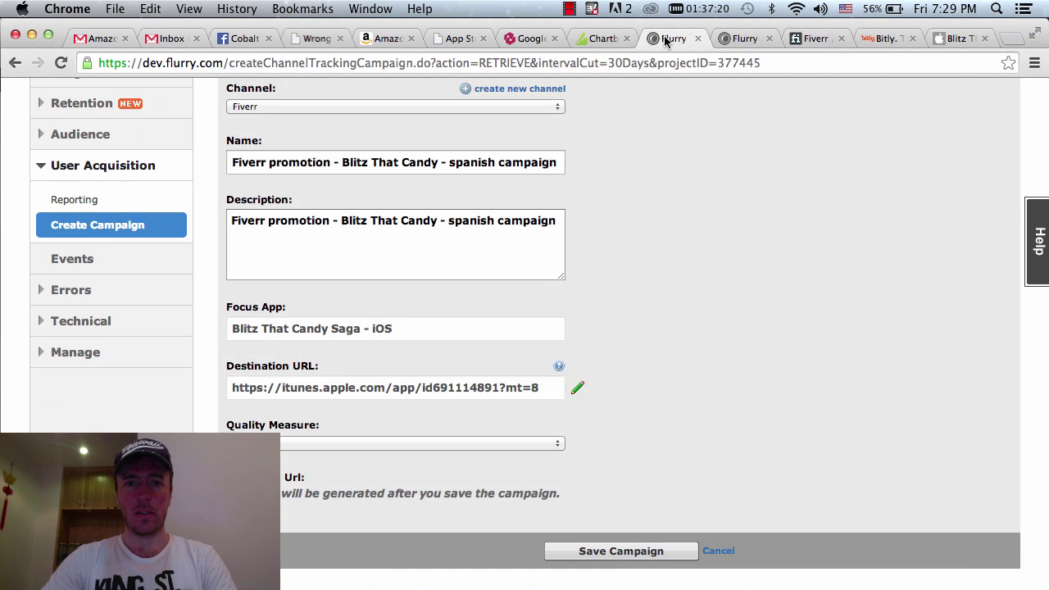
{"action": "scroll", "coordinate": [659, 249], "scroll_direction": "down", "scroll_amount": 2}
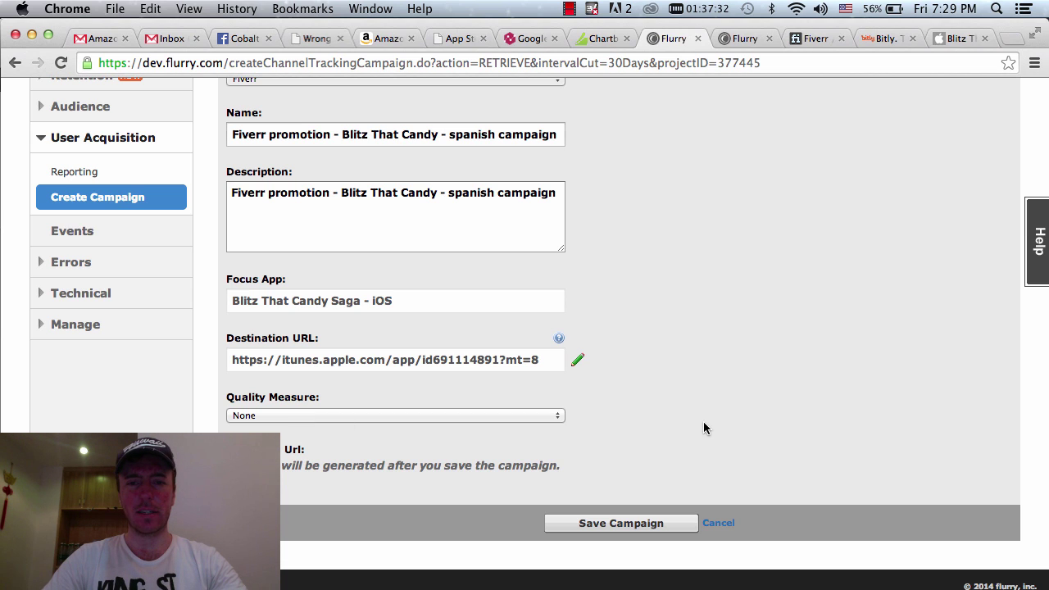
Save the Fiverr campaign and copy its ad.apps.fm tracking link from the confirmation
{"action": "left_click", "coordinate": [624, 526]}
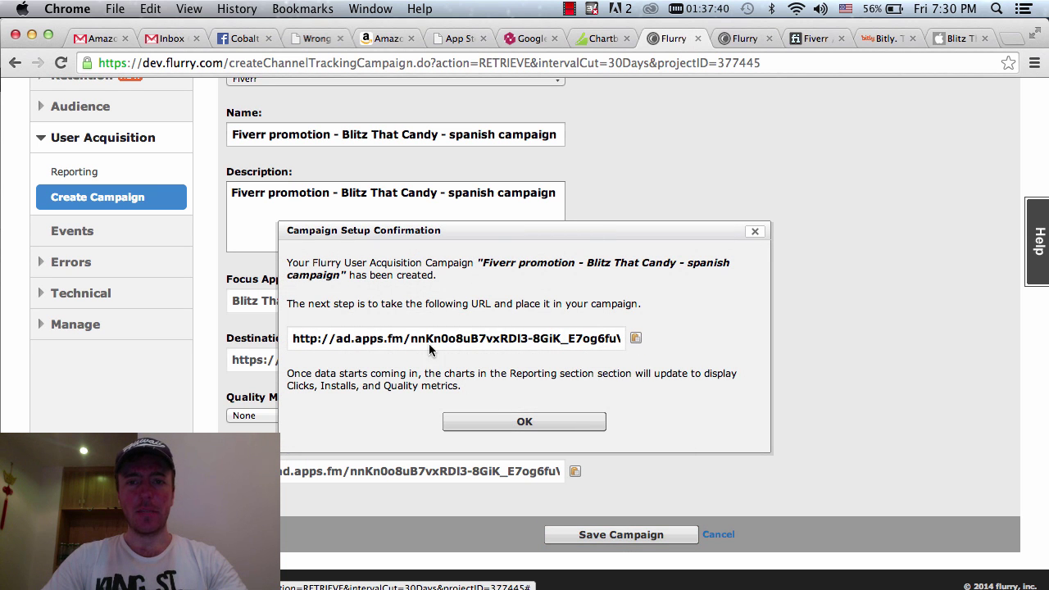
{"action": "left_click", "coordinate": [637, 341]}
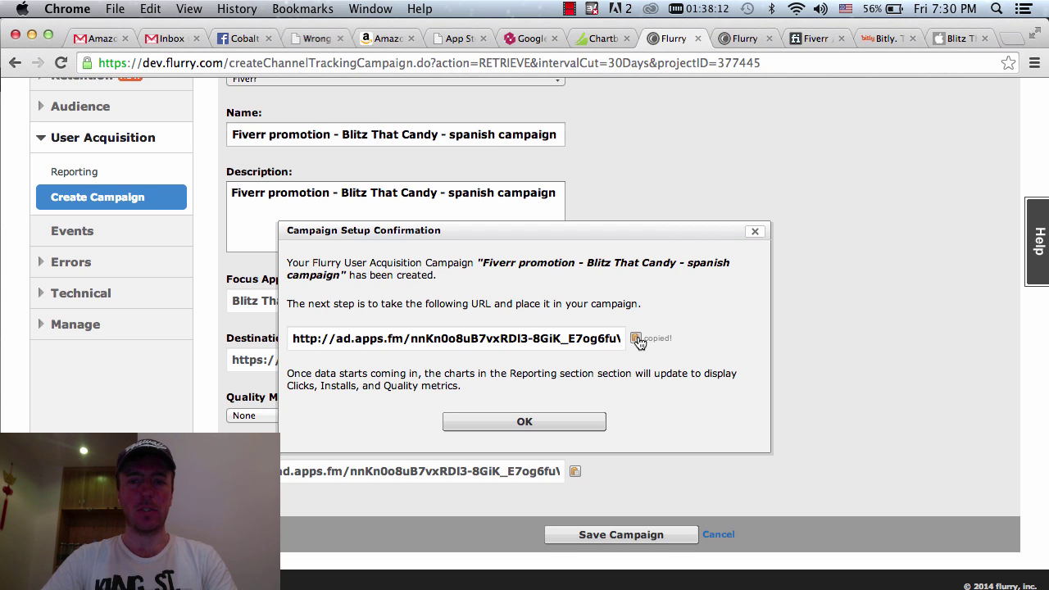
{"action": "left_click", "coordinate": [534, 426]}
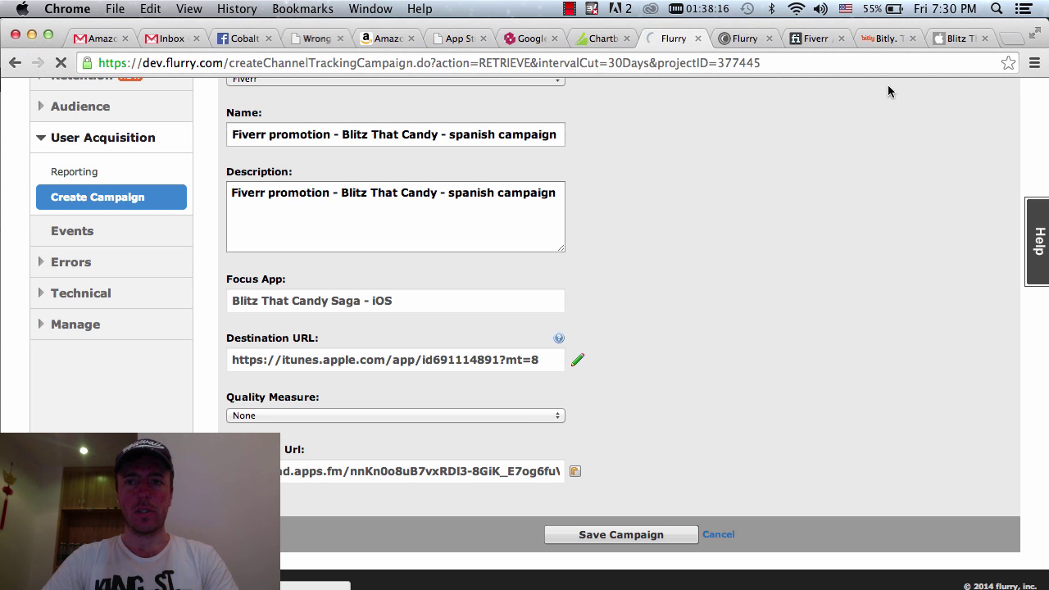
Paste the Flurry tracking URL into bitly to generate bit.ly/1laMwNO
{"action": "left_click", "coordinate": [884, 39]}
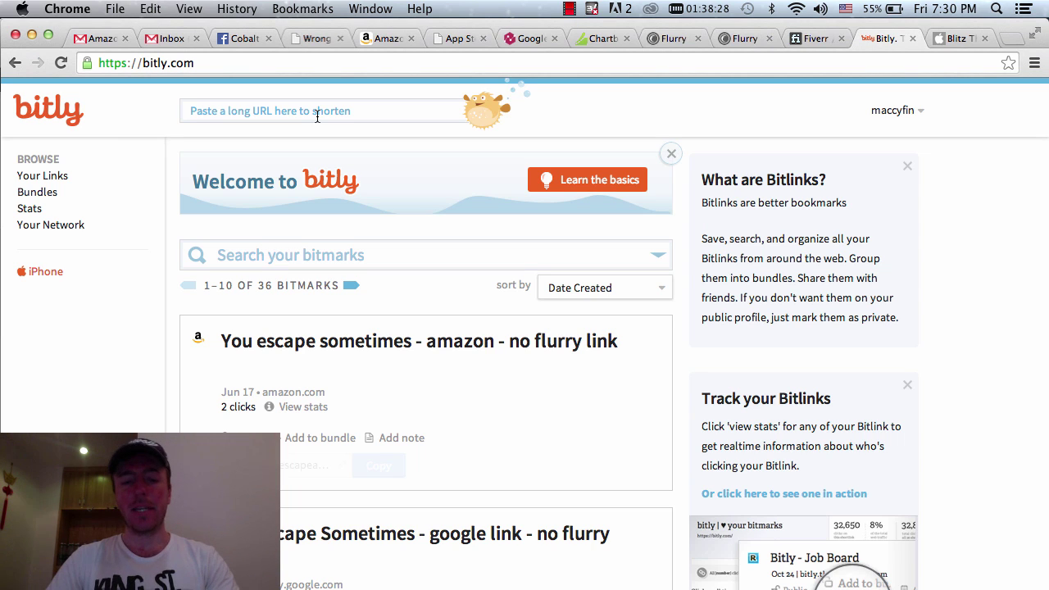
{"action": "left_click", "coordinate": [317, 116]}
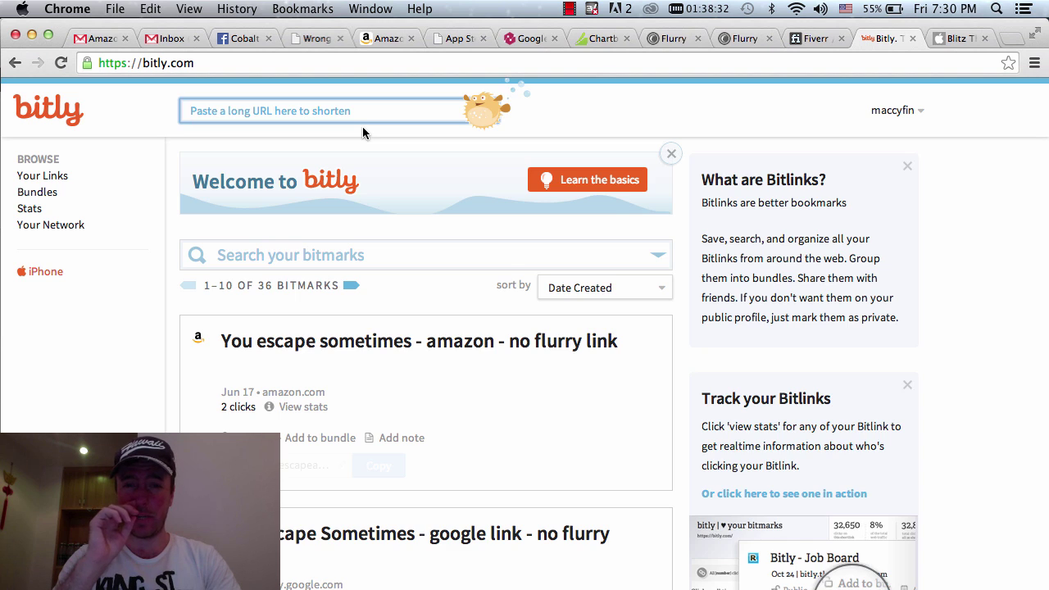
{"action": "key", "text": "super+v"}
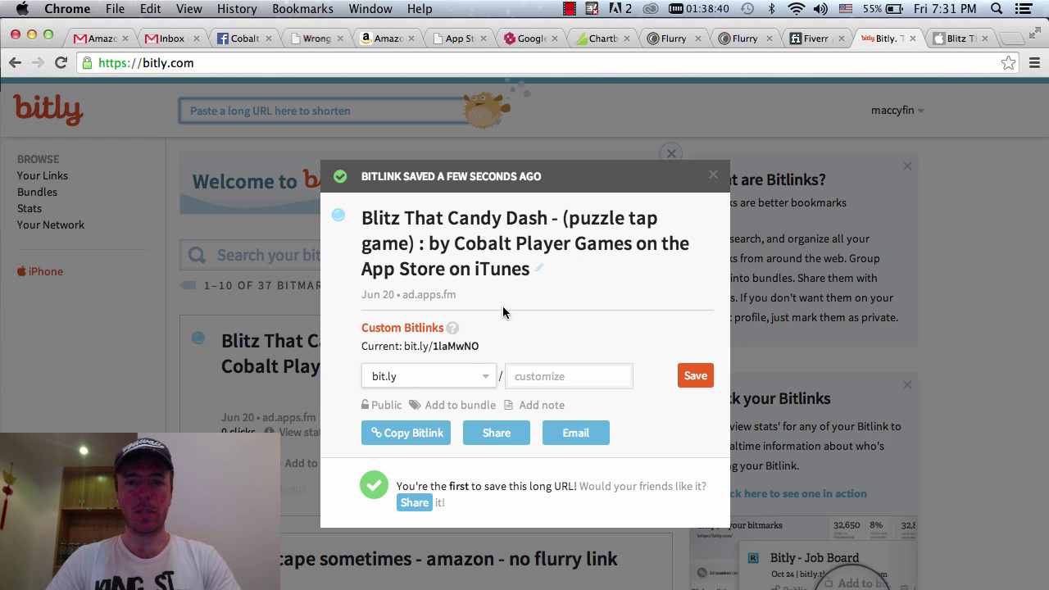
Retitle the Bitlink 'Blitz That Candy Dash - iOS - flurry tracking link'
{"action": "left_click", "coordinate": [536, 268]}
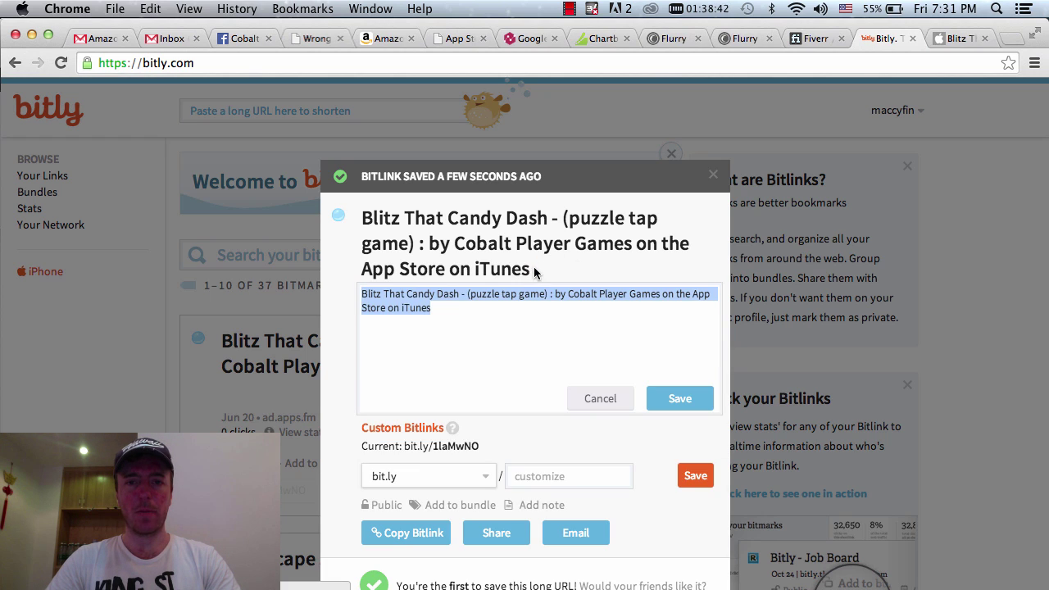
{"action": "left_click", "coordinate": [509, 324]}
{"action": "left_click_drag", "start_coordinate": [536, 313], "coordinate": [464, 295]}
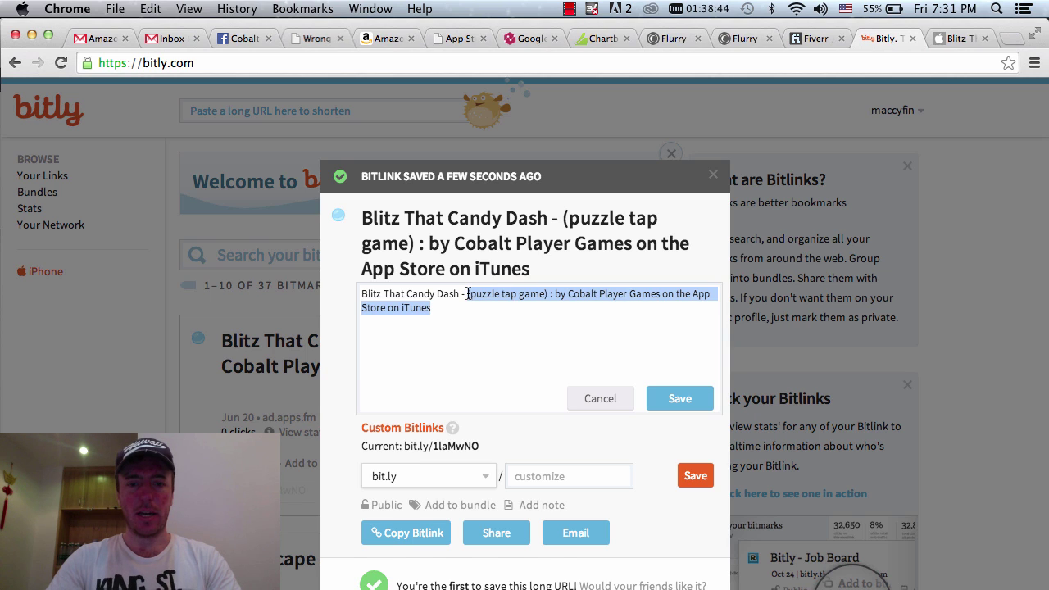
{"action": "type", "text": "iOS - "}
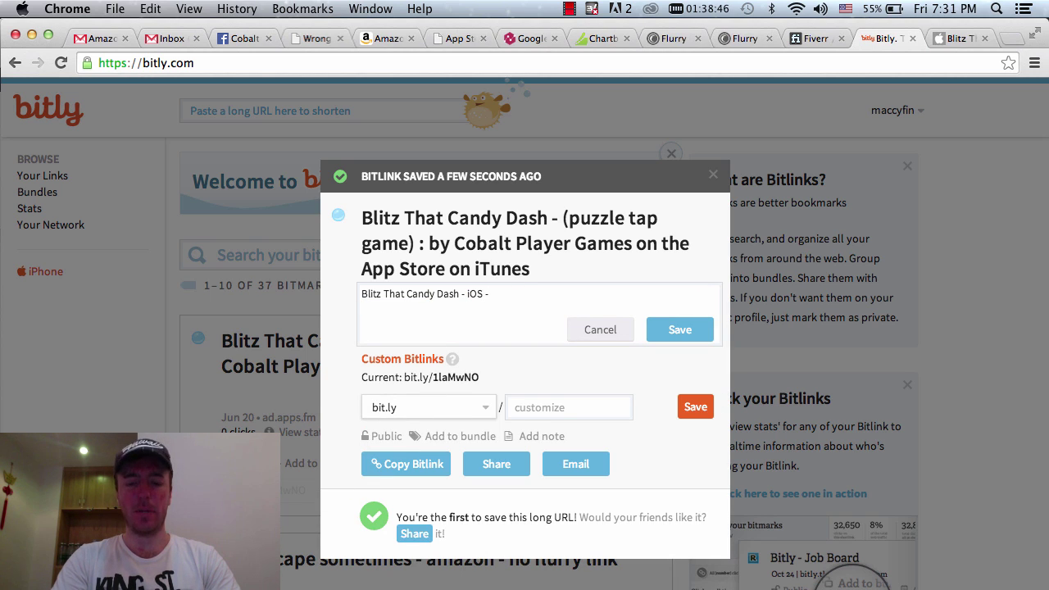
{"action": "type", "text": "flurry tracking link"}
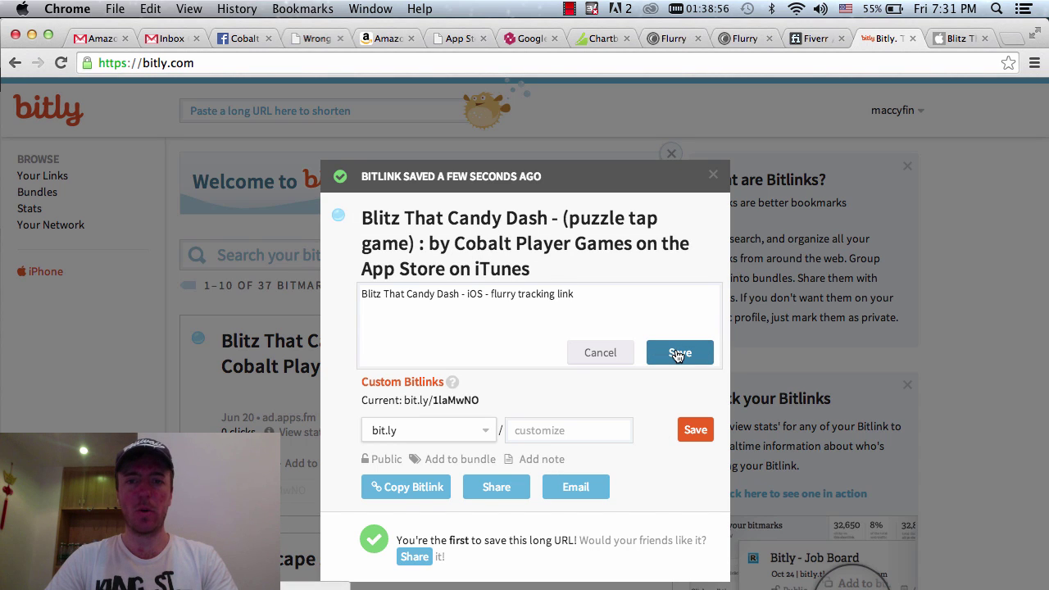
{"action": "left_click", "coordinate": [677, 354]}
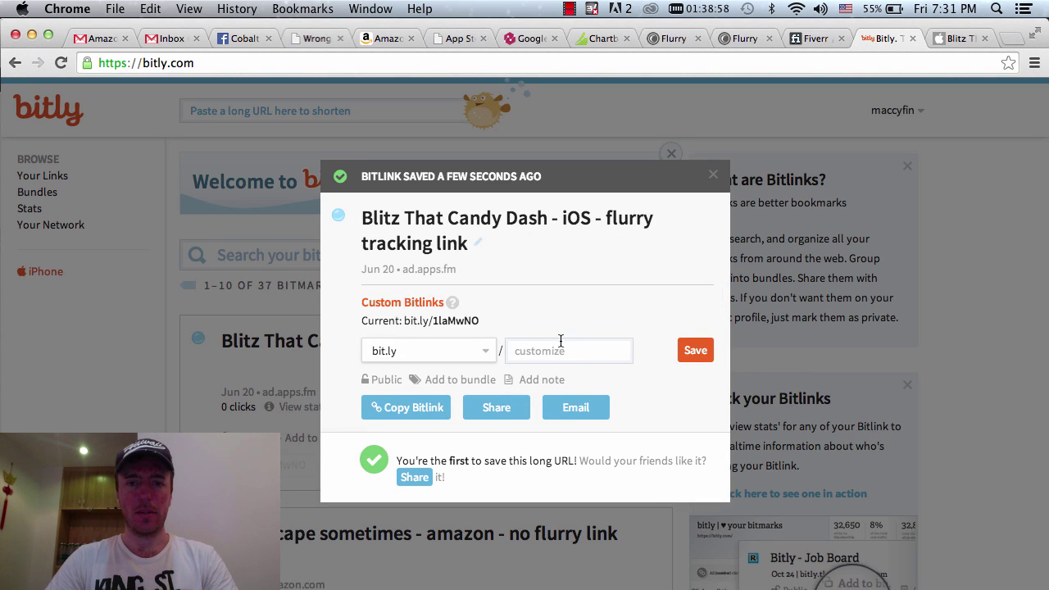
Insert '- fiverr campaign' after 'iOS' in the Bitlink title
{"action": "left_click", "coordinate": [479, 249]}
{"action": "left_click", "coordinate": [472, 270]}
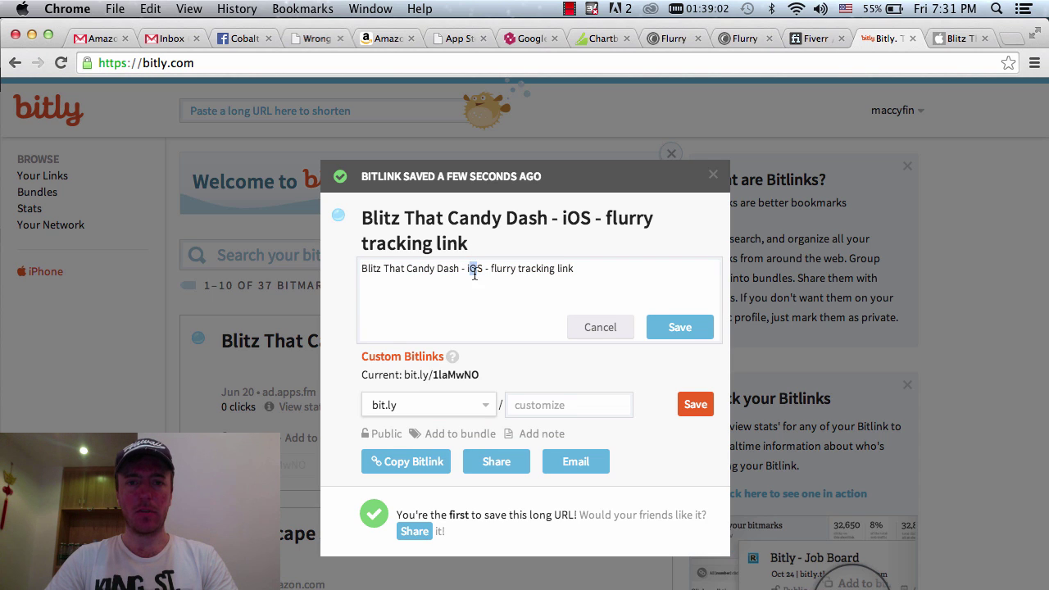
{"action": "type", "text": "- "}
{"action": "type", "text": "fli verr cma"}
{"action": "key", "text": "BackSpace"}
{"action": "key", "text": "BackSpace"}
{"action": "type", "text": "ampaign - fl"}
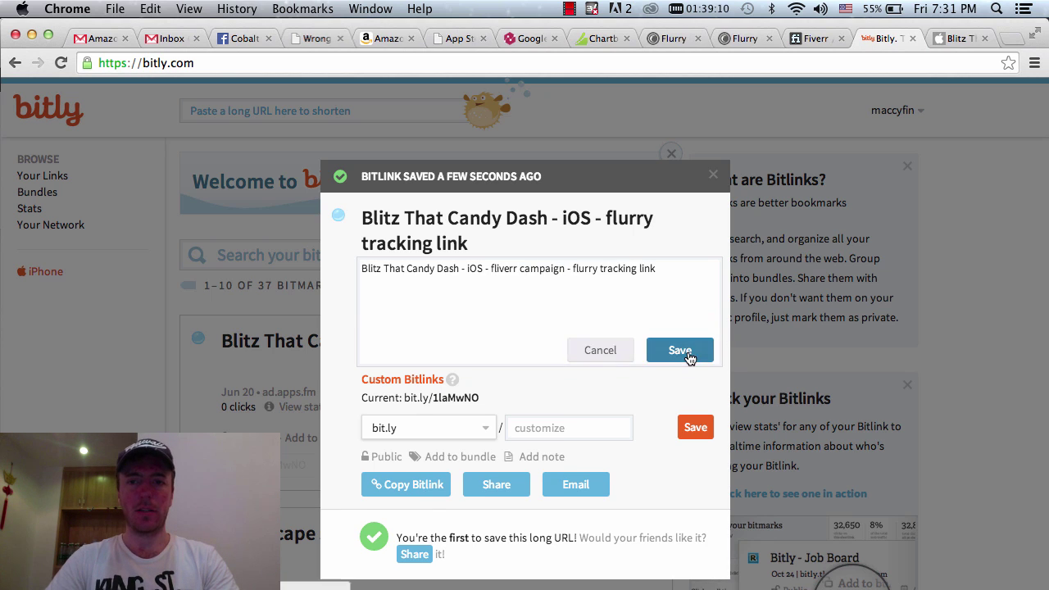
{"action": "left_click", "coordinate": [685, 354]}
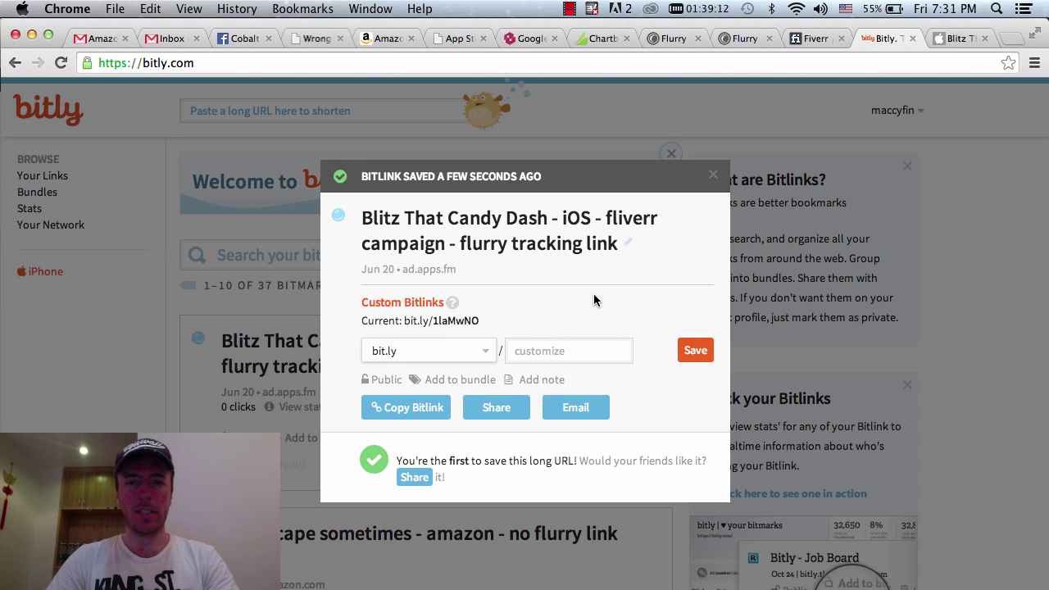
Customize the Bitlink ending to blitziosfiverr and copy the short link
{"action": "left_click", "coordinate": [545, 350]}
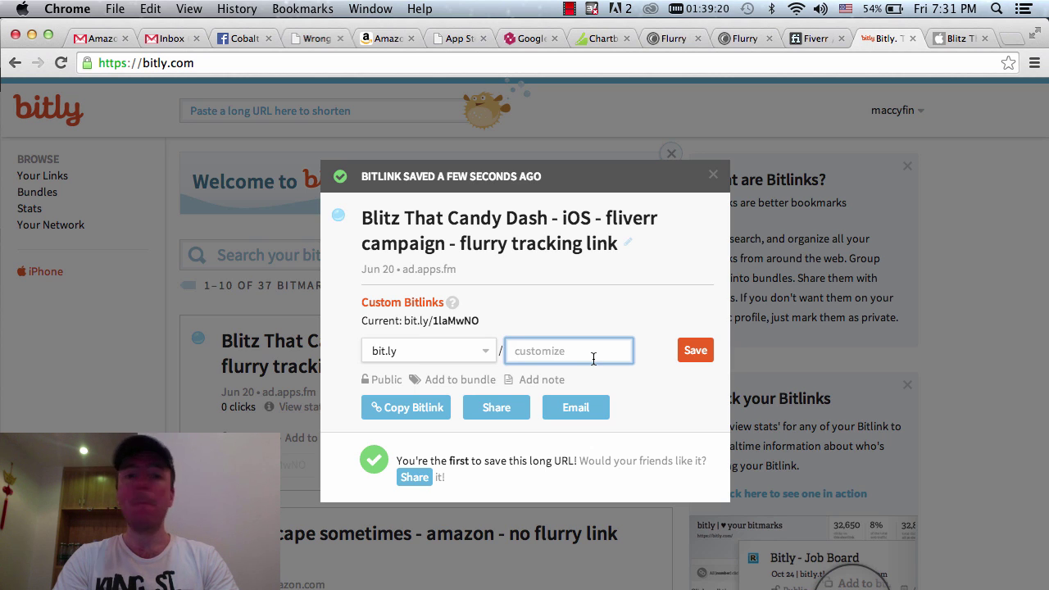
{"action": "type", "text": "blitziosfiv"}
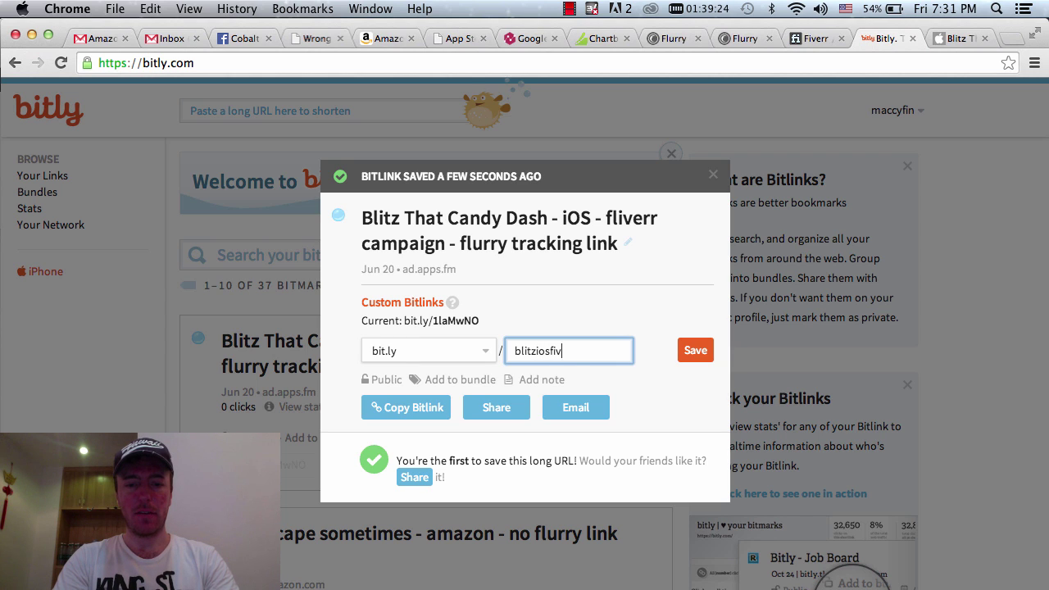
{"action": "type", "text": "err"}
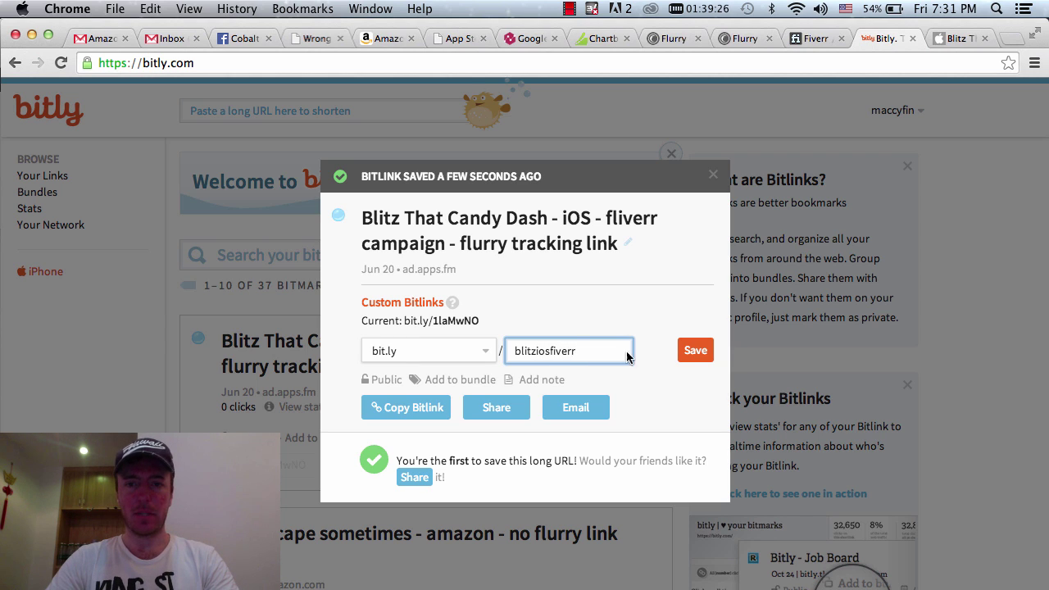
{"action": "left_click", "coordinate": [684, 360]}
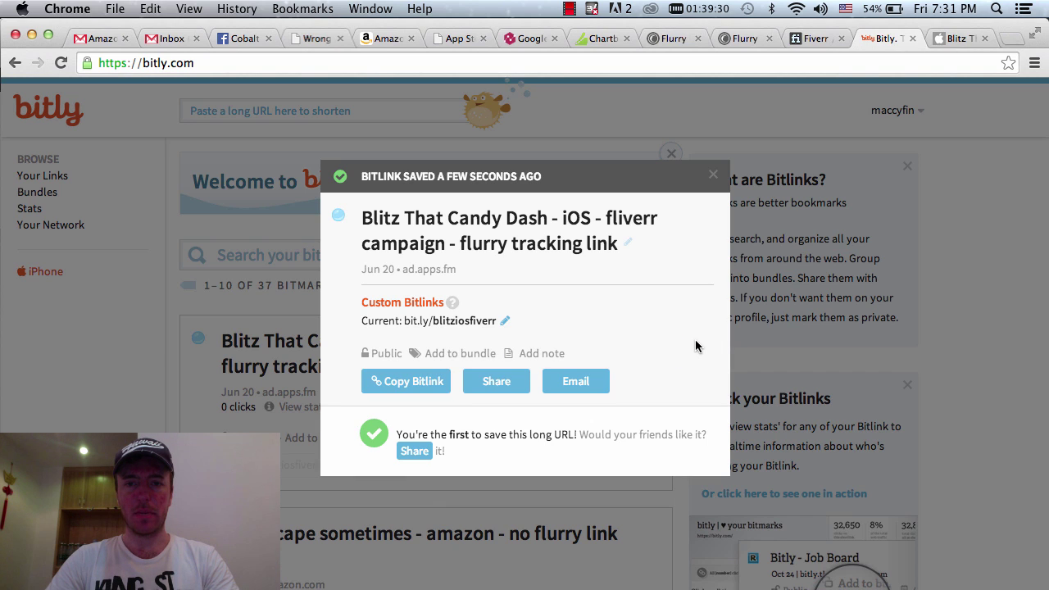
{"action": "left_click", "coordinate": [430, 382]}
Load bit.ly/blitziosfiverr in a new Chrome tab to verify the iTunes landing page
{"action": "left_click", "coordinate": [713, 176]}
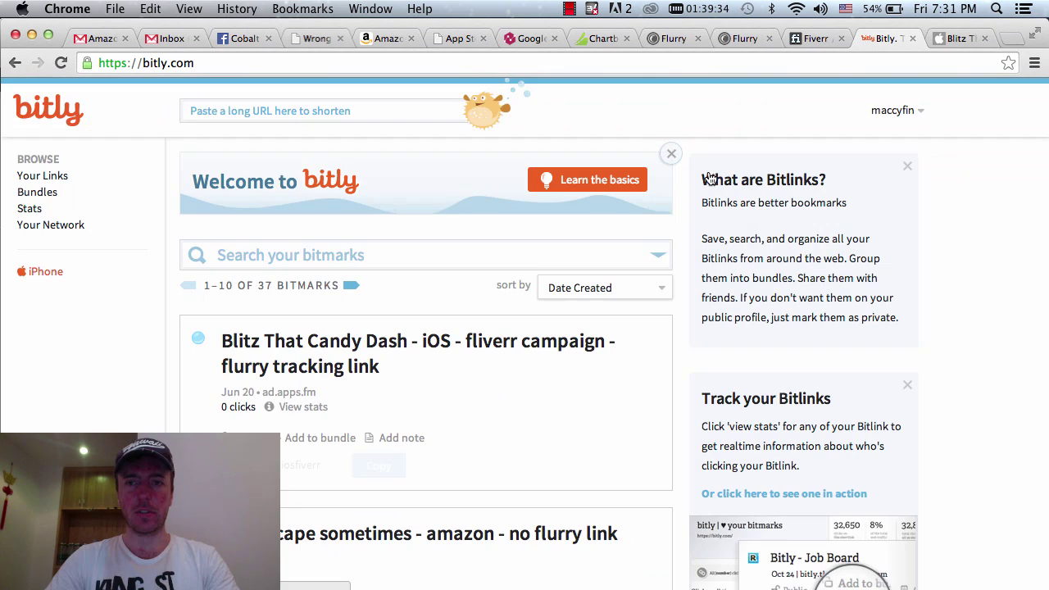
{"action": "left_click", "coordinate": [1006, 40]}
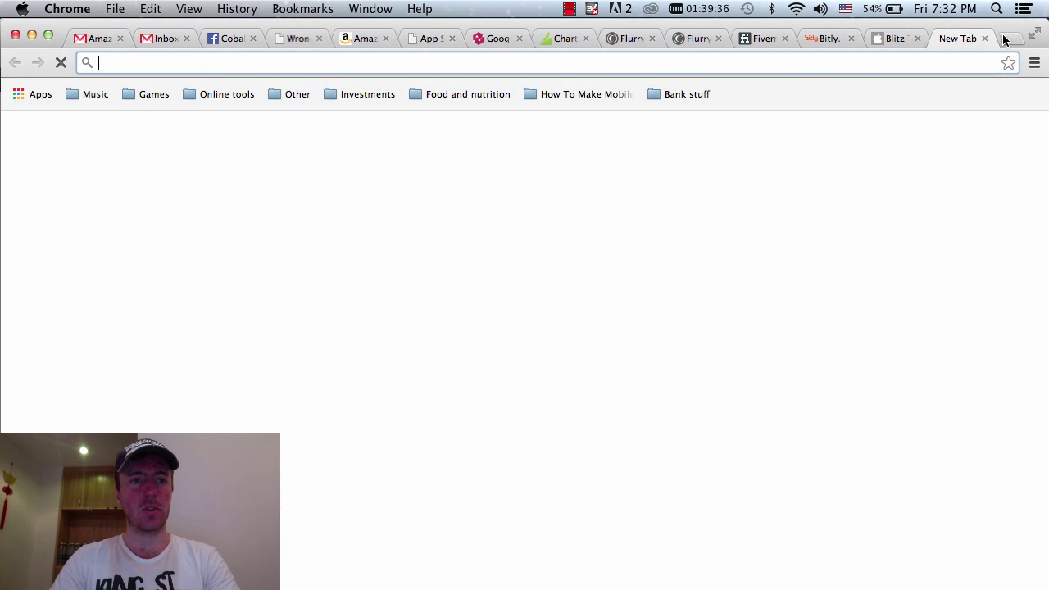
{"action": "type", "text": "http://bit.ly/blitziosfiverr"}
{"action": "key", "text": "Return"}
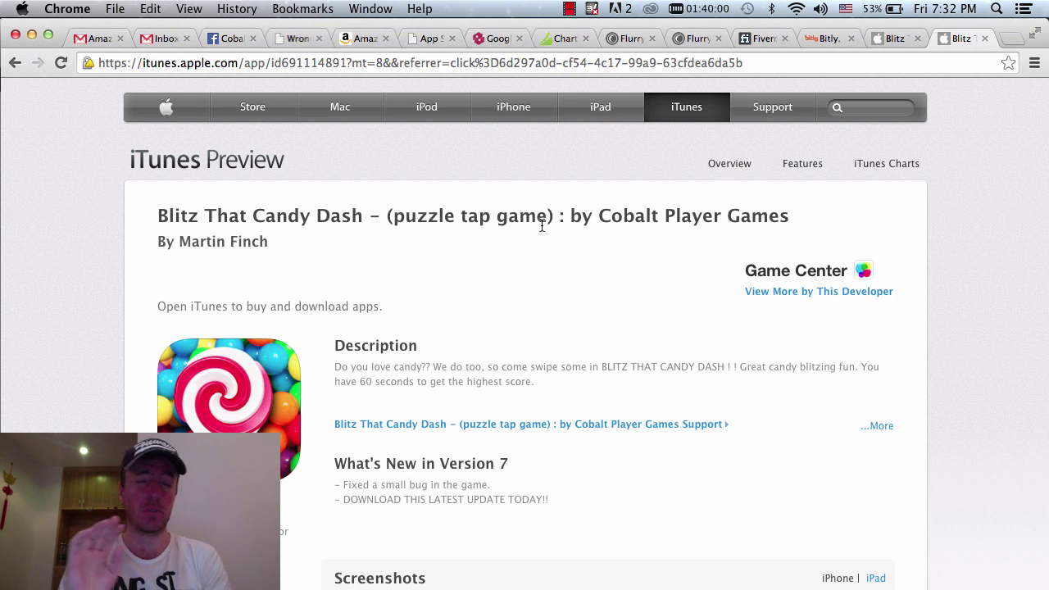
Close the test tab, recopy the Bitlink, and show Blitz That Candy Dash in iTunes
{"action": "left_click", "coordinate": [984, 39]}
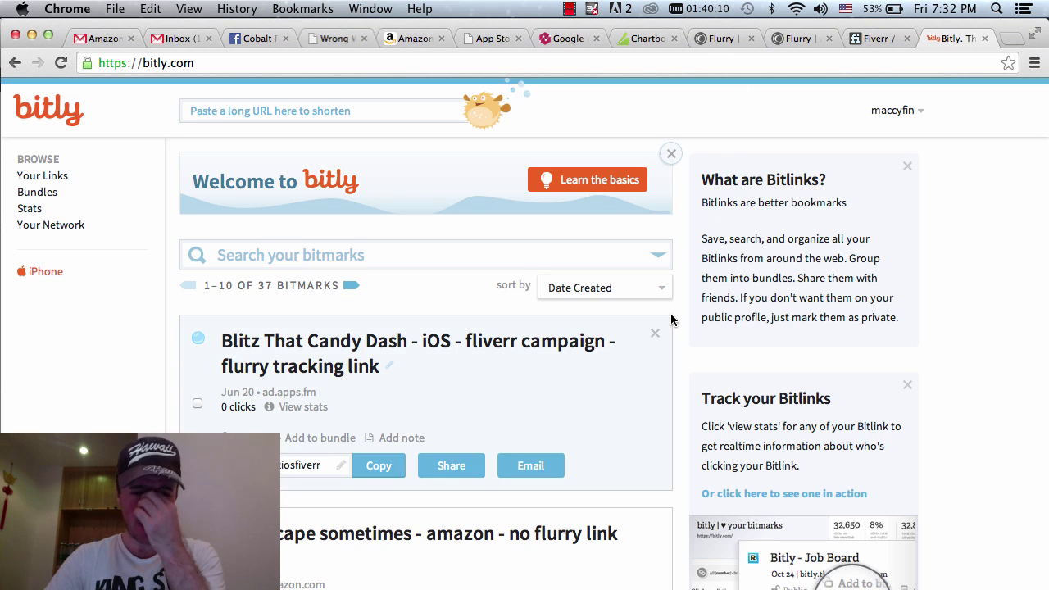
{"action": "mouse_move", "coordinate": [426, 401]}
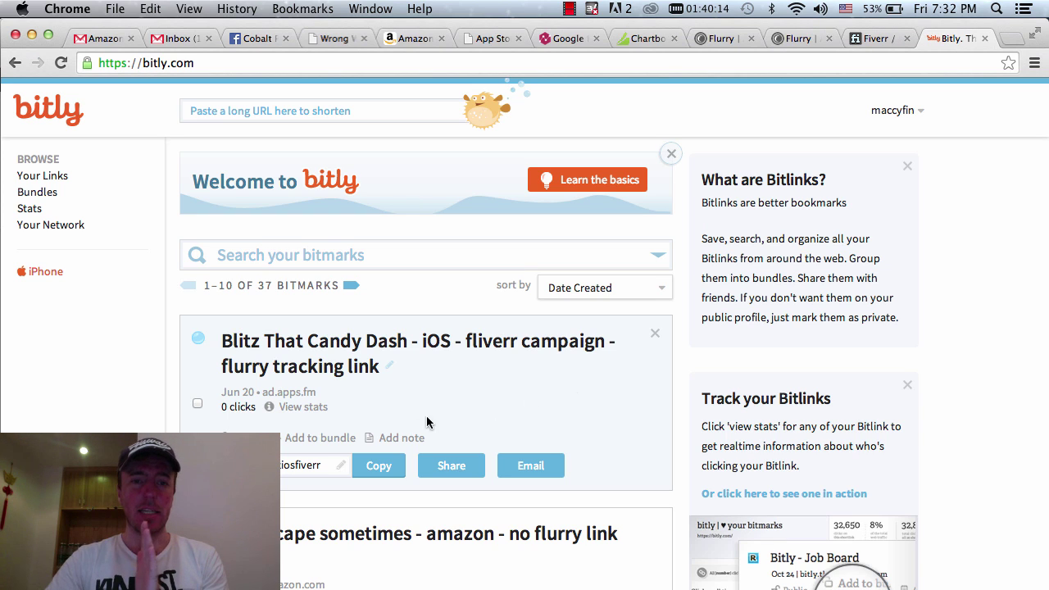
{"action": "left_click", "coordinate": [390, 466]}
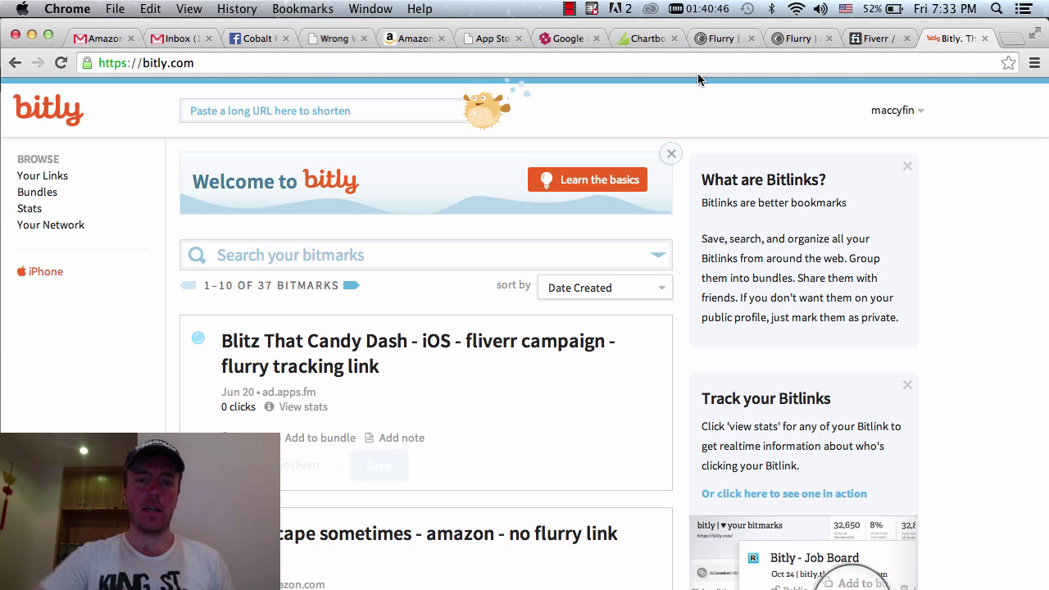
{"action": "left_click", "coordinate": [557, 586]}
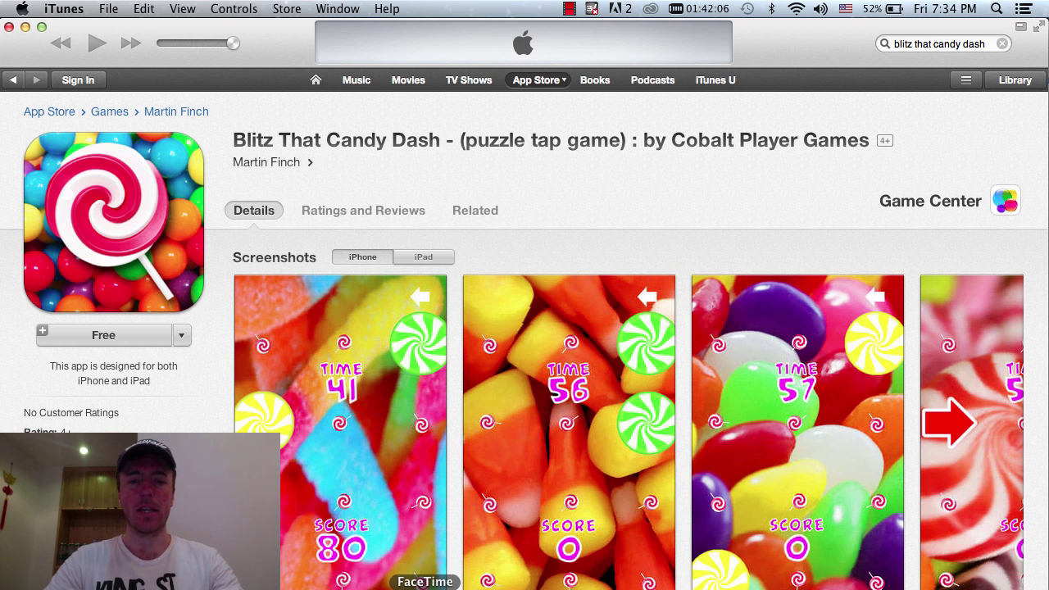
Back in Chrome, check the Blitz That Candy Saga report, then the 100 Swords Google Play results
{"action": "left_click", "coordinate": [394, 586]}
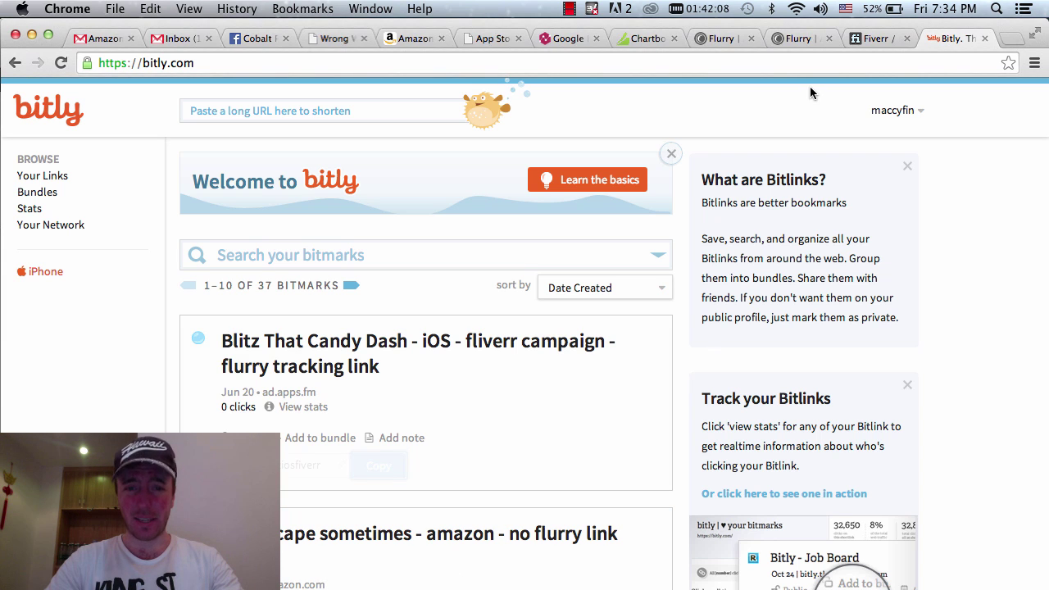
{"action": "left_click", "coordinate": [722, 41]}
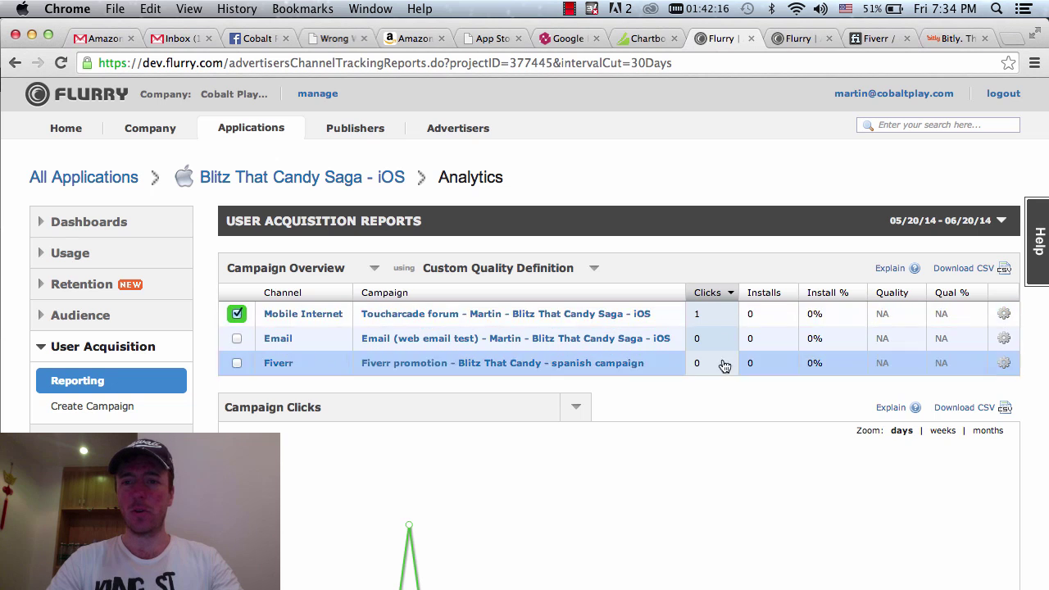
{"action": "left_click", "coordinate": [789, 41]}
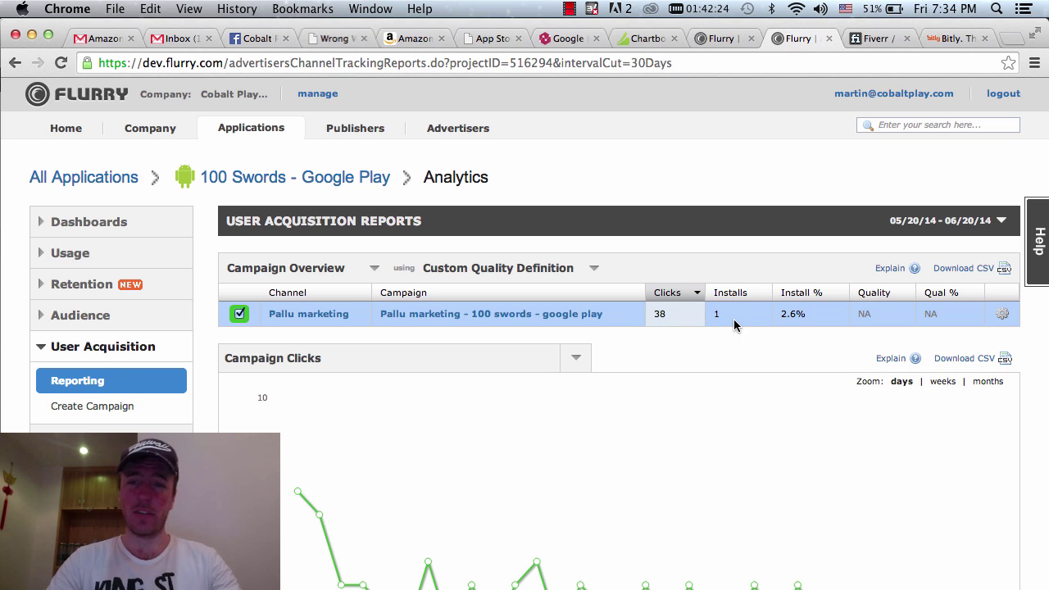
{"action": "scroll", "coordinate": [684, 324], "scroll_direction": "down", "scroll_amount": 2}
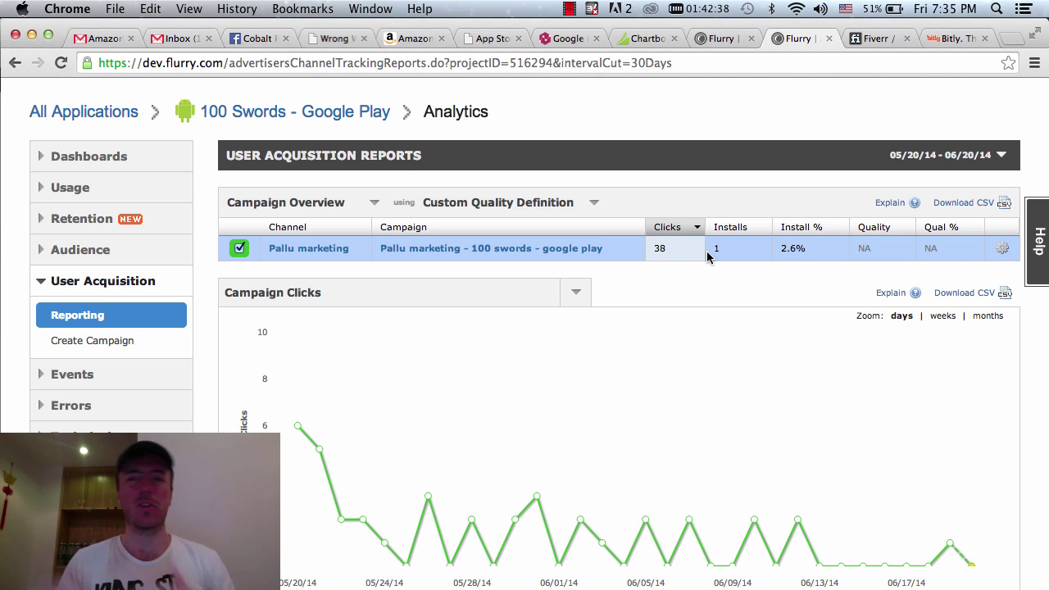
Read through the completed $10 Spanish app promotion Fiverr order and its delivery notes
{"action": "left_click", "coordinate": [715, 38]}
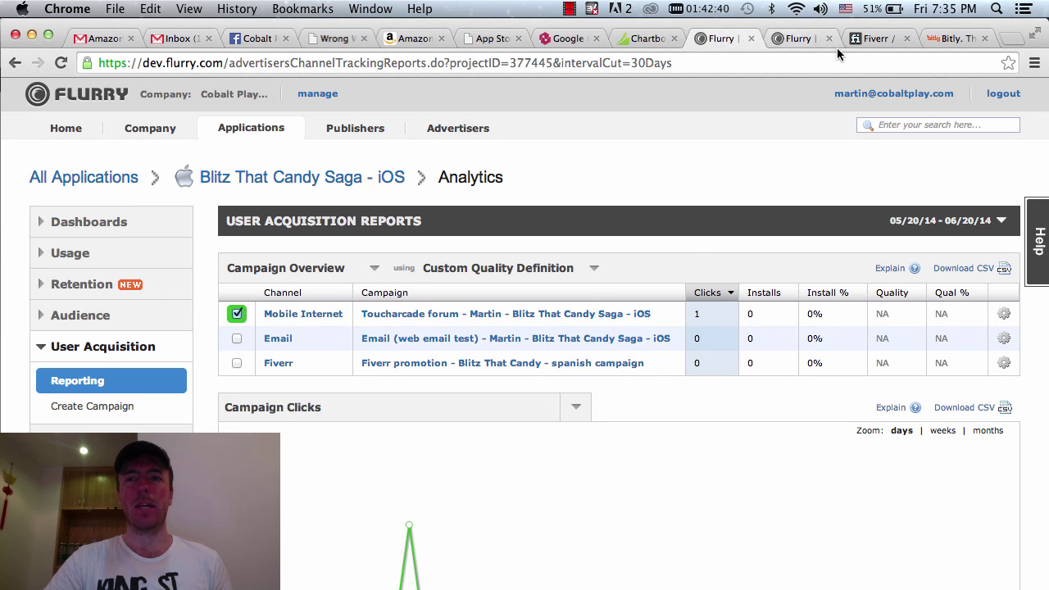
{"action": "left_click", "coordinate": [868, 38]}
{"action": "scroll", "coordinate": [684, 384], "scroll_direction": "up", "scroll_amount": 3}
{"action": "scroll", "coordinate": [684, 384], "scroll_direction": "up", "scroll_amount": 5}
{"action": "scroll", "coordinate": [683, 384], "scroll_direction": "up", "scroll_amount": 5}
{"action": "scroll", "coordinate": [683, 384], "scroll_direction": "up", "scroll_amount": 5}
{"action": "scroll", "coordinate": [685, 388], "scroll_direction": "down", "scroll_amount": 10}
{"action": "scroll", "coordinate": [685, 388], "scroll_direction": "down", "scroll_amount": 5}
{"action": "scroll", "coordinate": [685, 388], "scroll_direction": "down", "scroll_amount": 5}
{"action": "scroll", "coordinate": [685, 389], "scroll_direction": "up", "scroll_amount": 2}
{"action": "scroll", "coordinate": [685, 389], "scroll_direction": "up", "scroll_amount": 5}
{"action": "scroll", "coordinate": [685, 388], "scroll_direction": "up", "scroll_amount": 2}
{"action": "scroll", "coordinate": [684, 385], "scroll_direction": "up", "scroll_amount": 5}
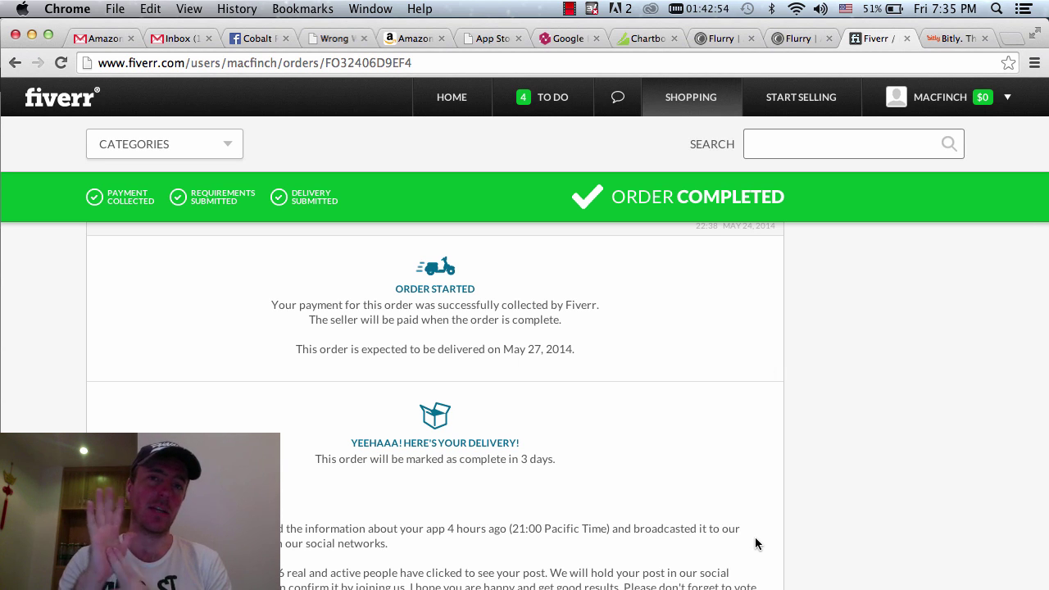
Show the 100 Swords Google Play report, with Pallu marketing at 38 clicks and 1 install
{"action": "left_click", "coordinate": [786, 46]}
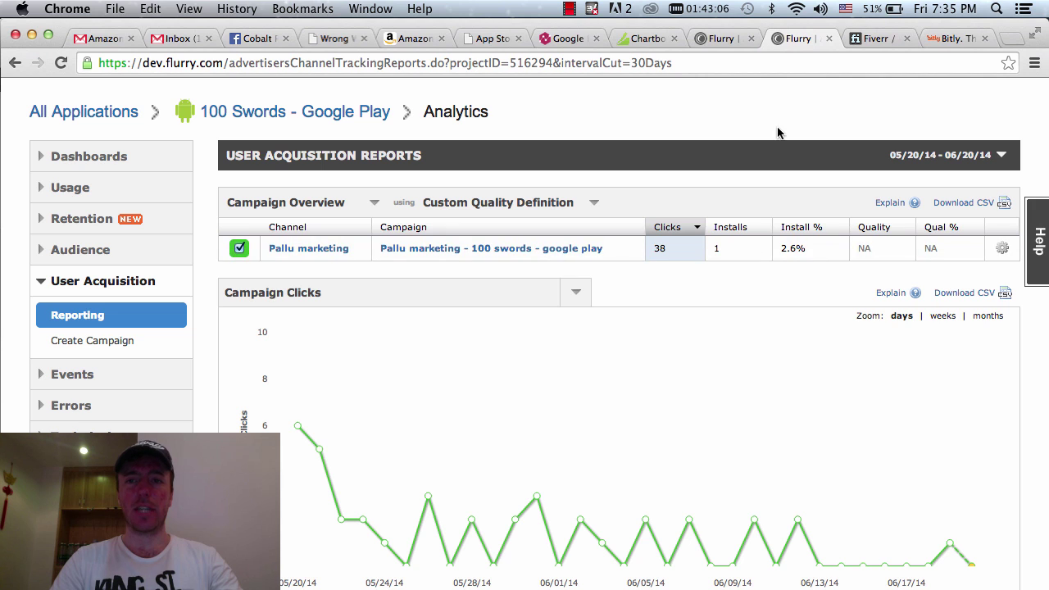
Check the Blitz That Candy Saga iOS report, where the Fiverr Spanish campaign shows 0 clicks and 0 installs
{"action": "left_click", "coordinate": [721, 39]}
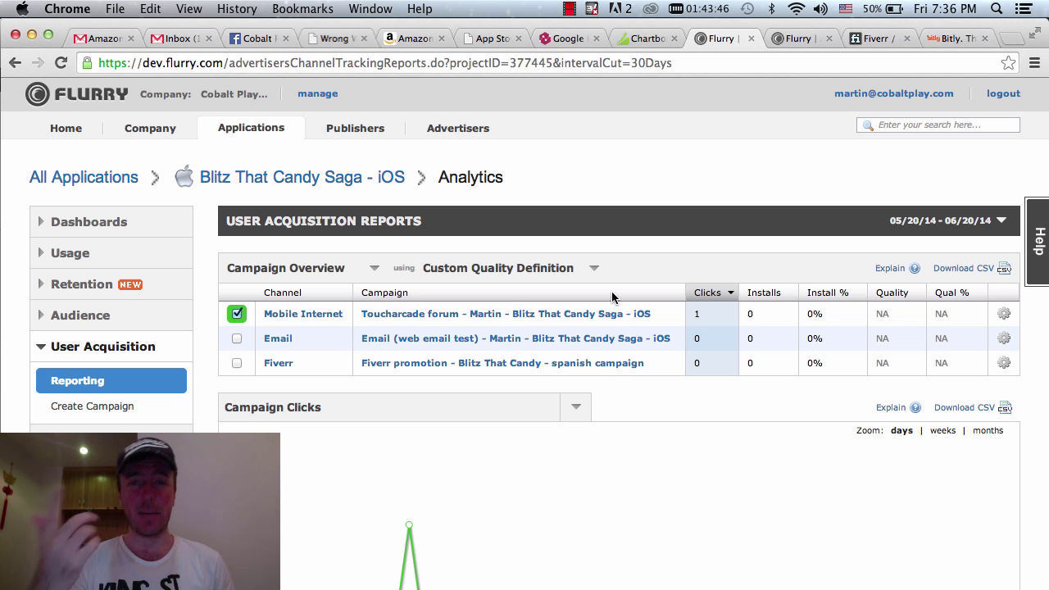
{"action": "scroll", "coordinate": [678, 217], "scroll_direction": "up", "scroll_amount": 1}
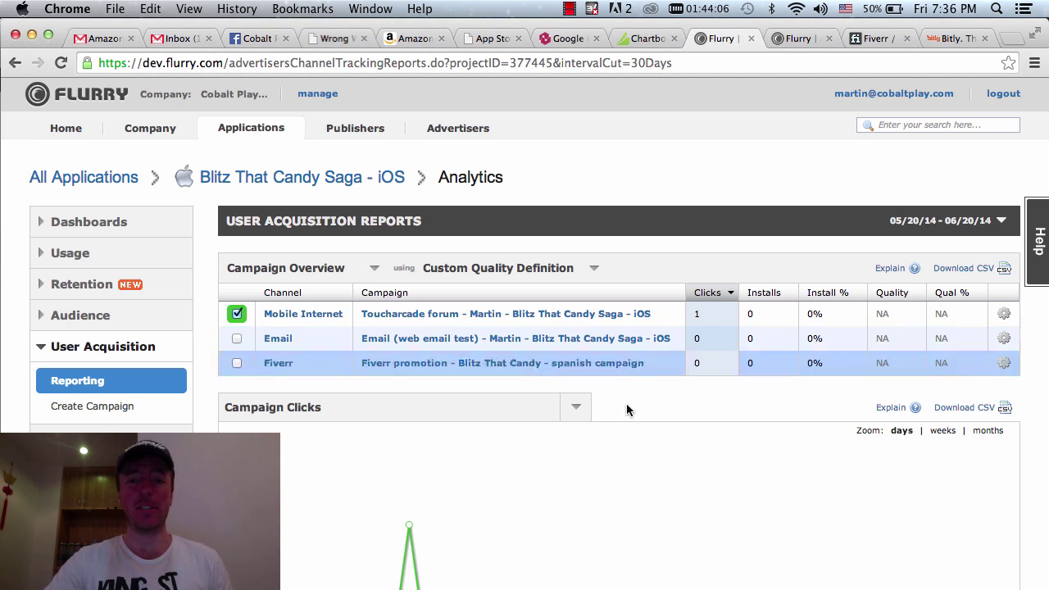
Bring iTunes forward on the free Blitz That Candy Dash page by Cobalt Player Games
{"action": "left_click", "coordinate": [559, 587]}
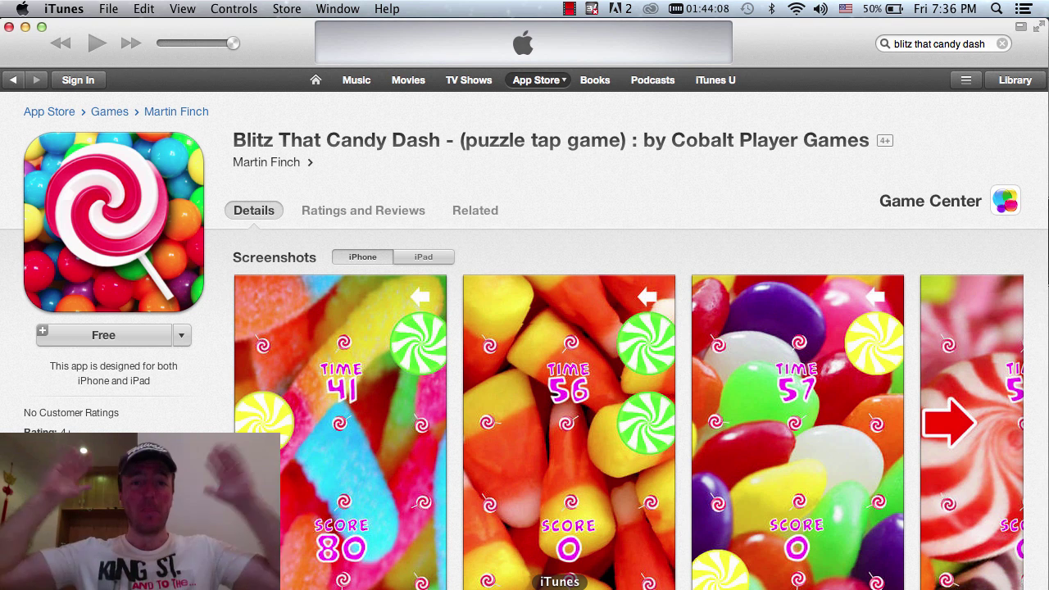